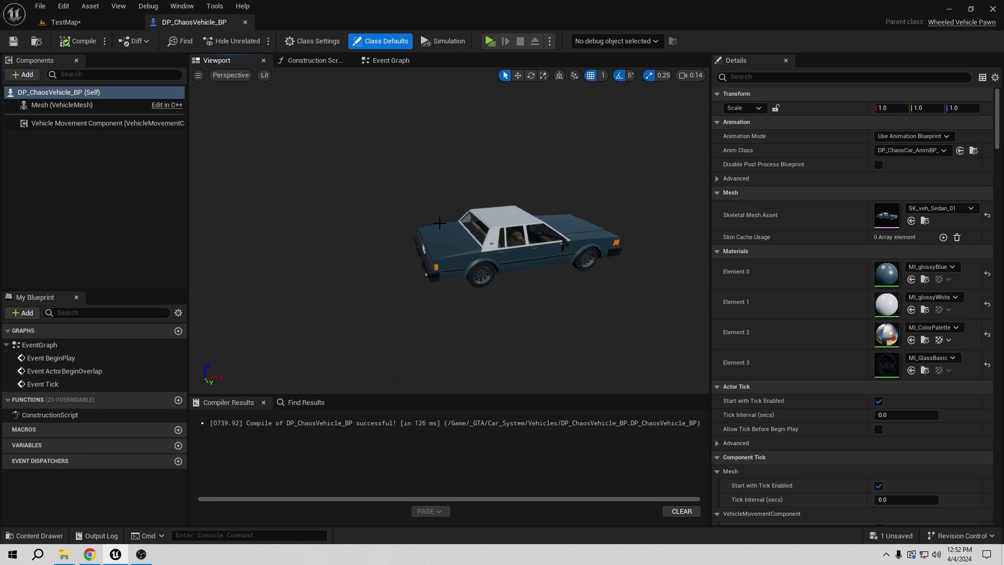
Select the Mesh (VehicleMesh) component to show the sedan mesh's properties in Details
{"action": "left_click", "coordinate": [157, 106]}
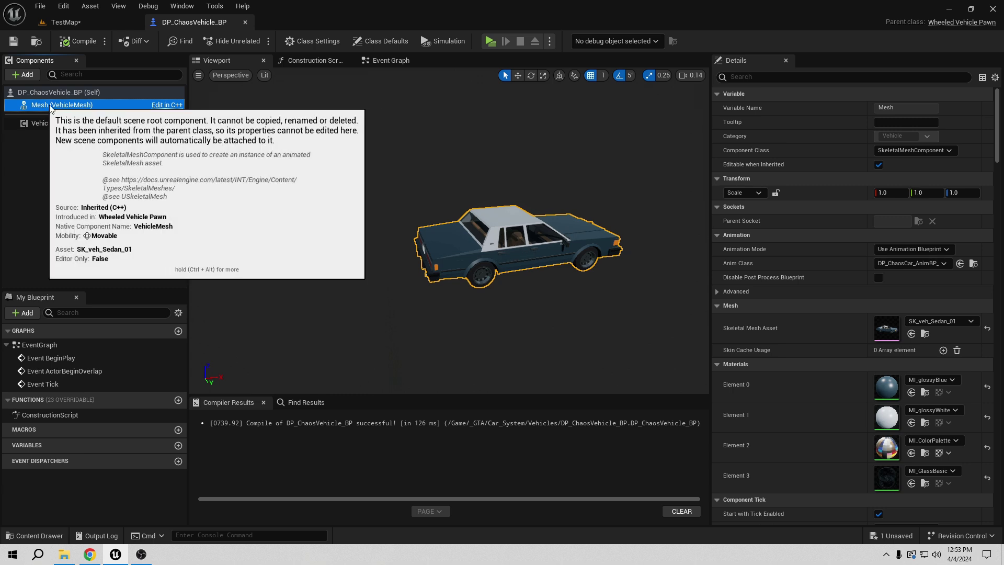
Enable Simulate Physics on the car mesh component
{"action": "scroll", "coordinate": [843, 313], "scroll_direction": "down", "scroll_amount": 3}
{"action": "scroll", "coordinate": [849, 316], "scroll_direction": "down", "scroll_amount": 12}
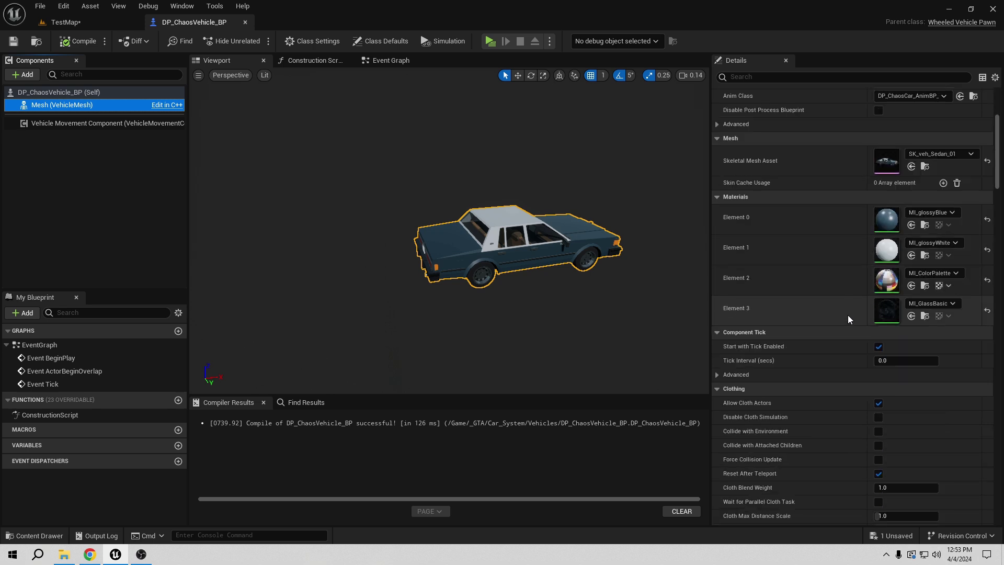
{"action": "scroll", "coordinate": [848, 319], "scroll_direction": "down", "scroll_amount": 1}
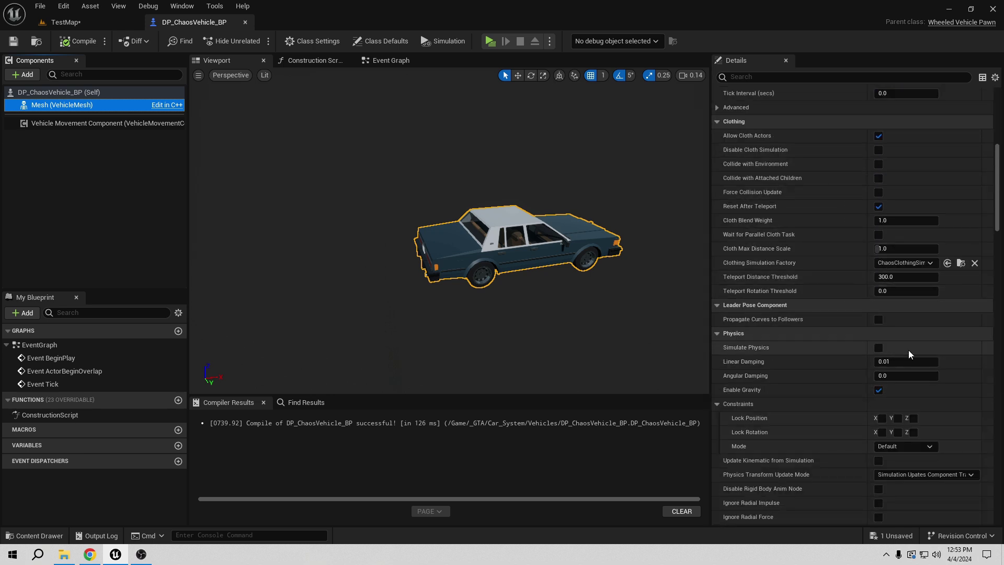
{"action": "left_click", "coordinate": [879, 349]}
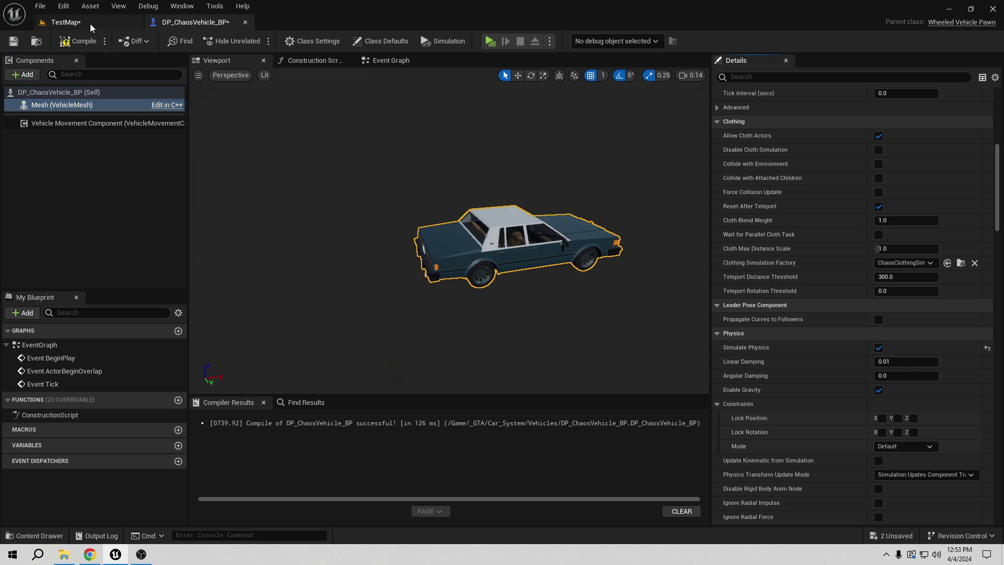
Compile and save DP_ChaosVehicle_BP, then orbit the viewport around the car
{"action": "left_click", "coordinate": [77, 41]}
{"action": "left_click", "coordinate": [13, 40]}
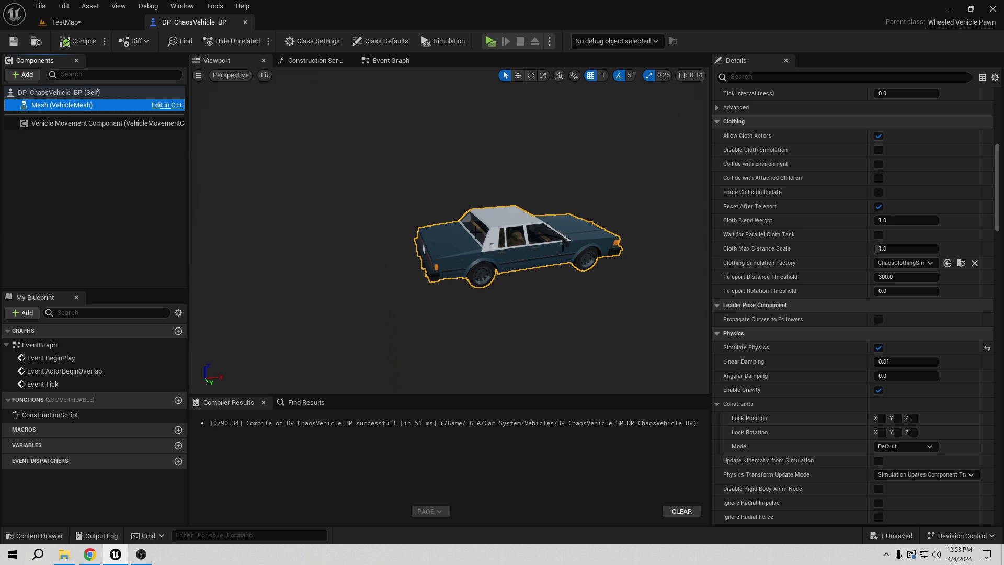
{"action": "right_click_drag", "start_coordinate": [233, 172], "coordinate": [214, 159]}
{"action": "right_click_drag", "start_coordinate": [477, 228], "coordinate": [478, 228]}
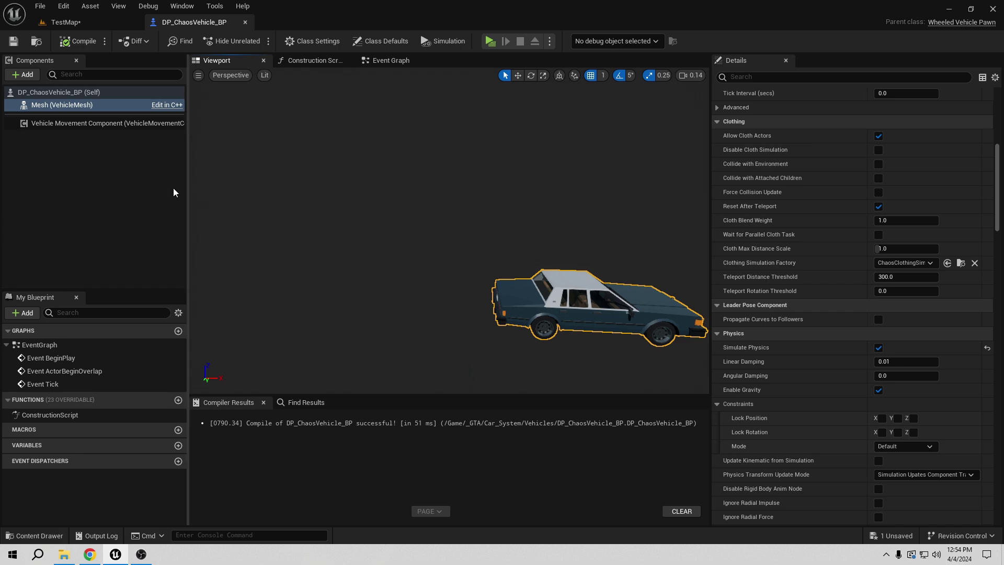
Add a SpringArm component under the car Mesh
{"action": "left_click", "coordinate": [68, 105]}
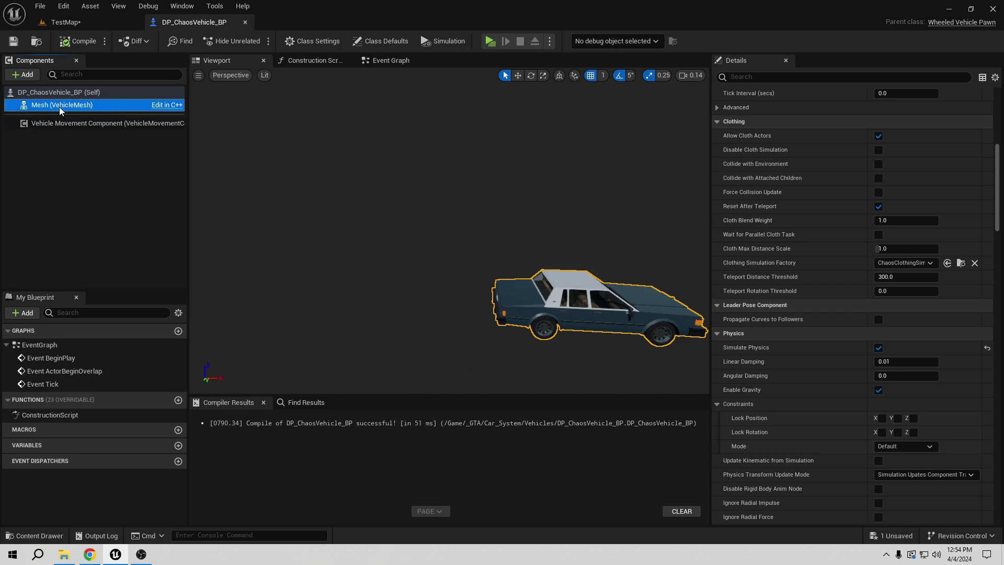
{"action": "right_click", "coordinate": [60, 110]}
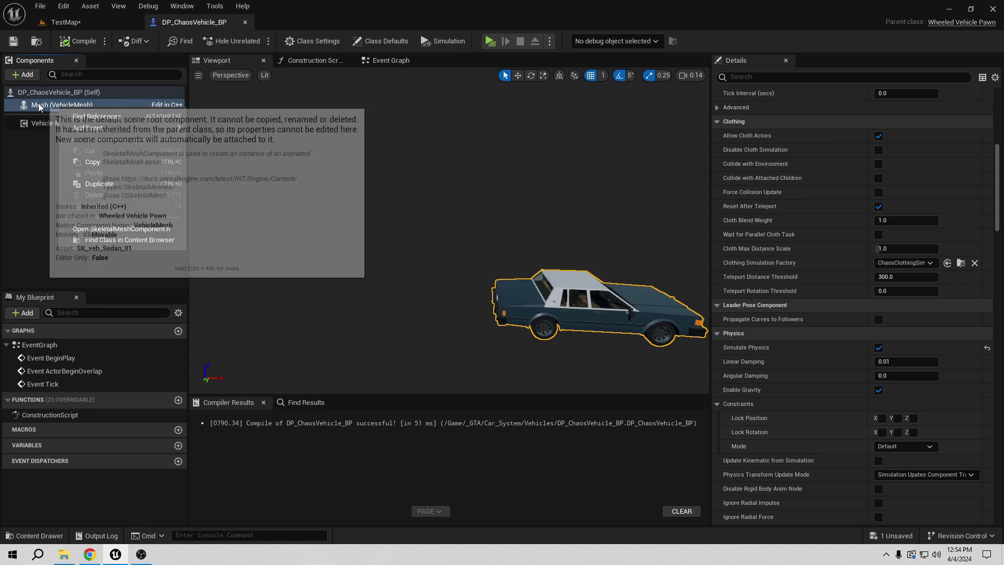
{"action": "left_click", "coordinate": [22, 74]}
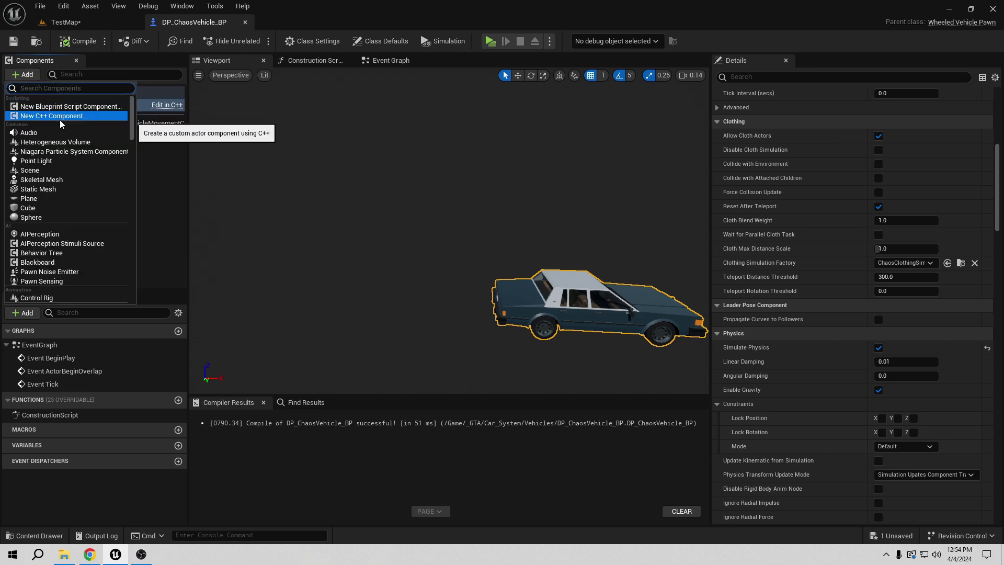
{"action": "type", "text": "spr"}
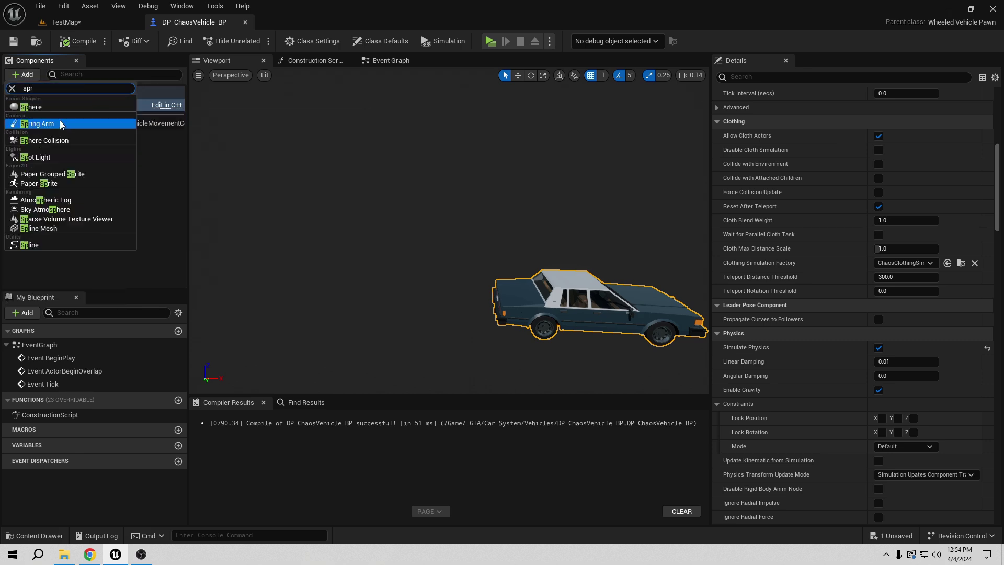
{"action": "type", "text": "ing"}
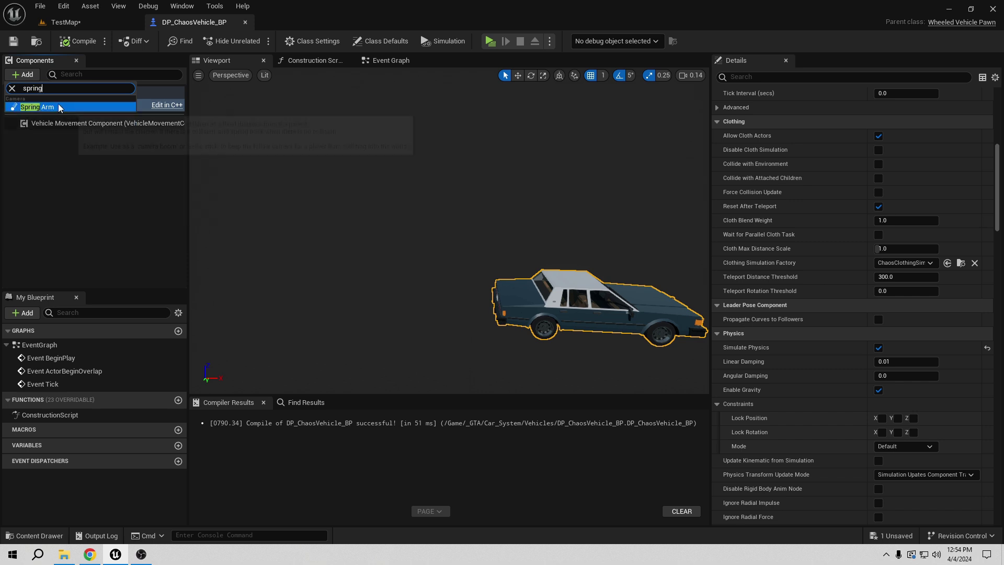
{"action": "left_click", "coordinate": [36, 106]}
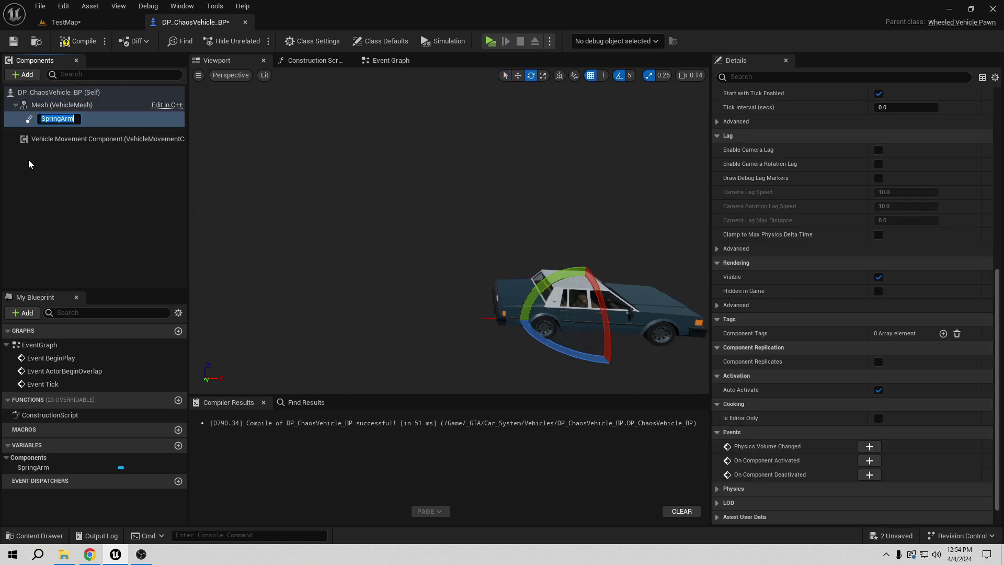
{"action": "left_click", "coordinate": [58, 119]}
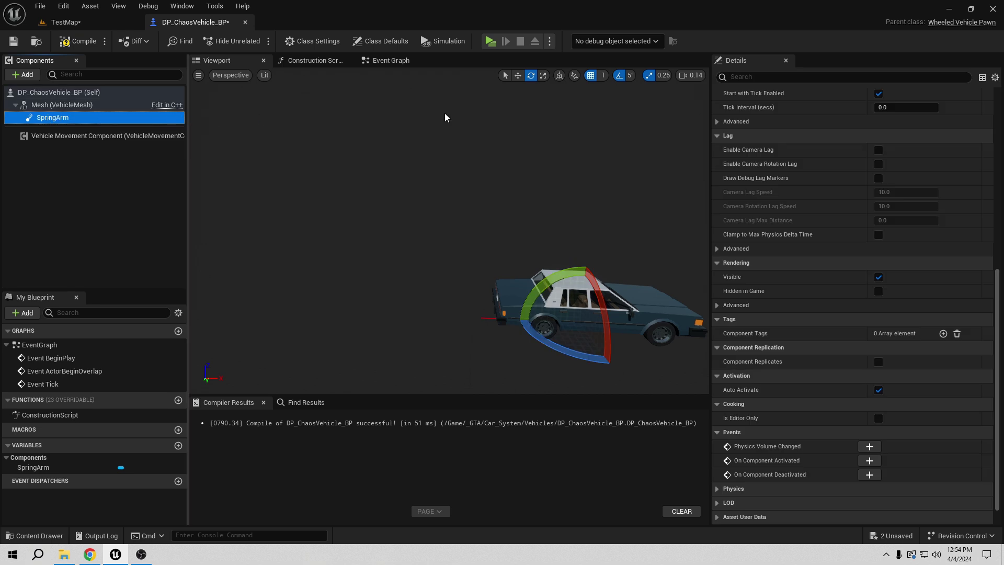
Add a Camera component attached to the SpringArm
{"action": "left_click", "coordinate": [39, 77]}
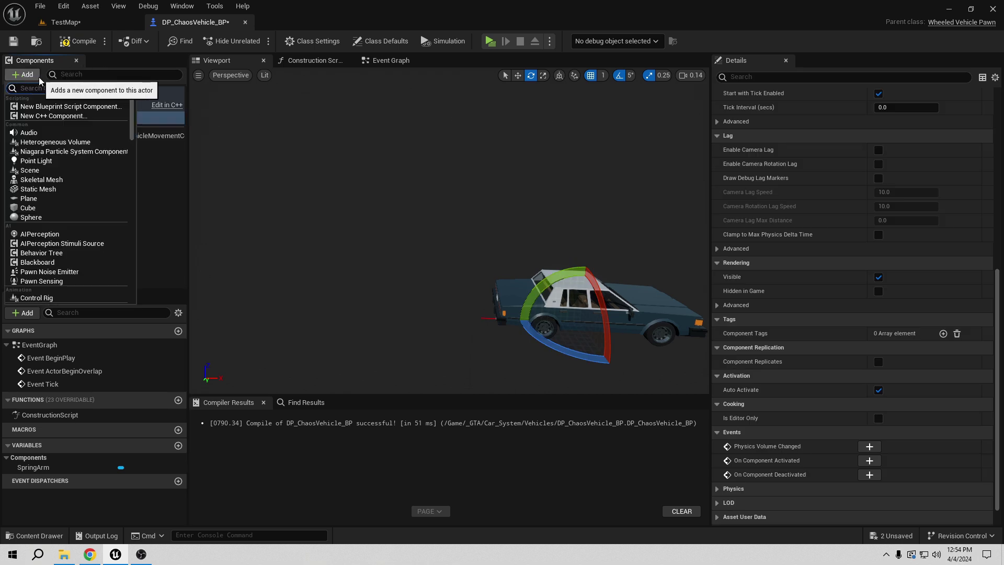
{"action": "type", "text": "camera"}
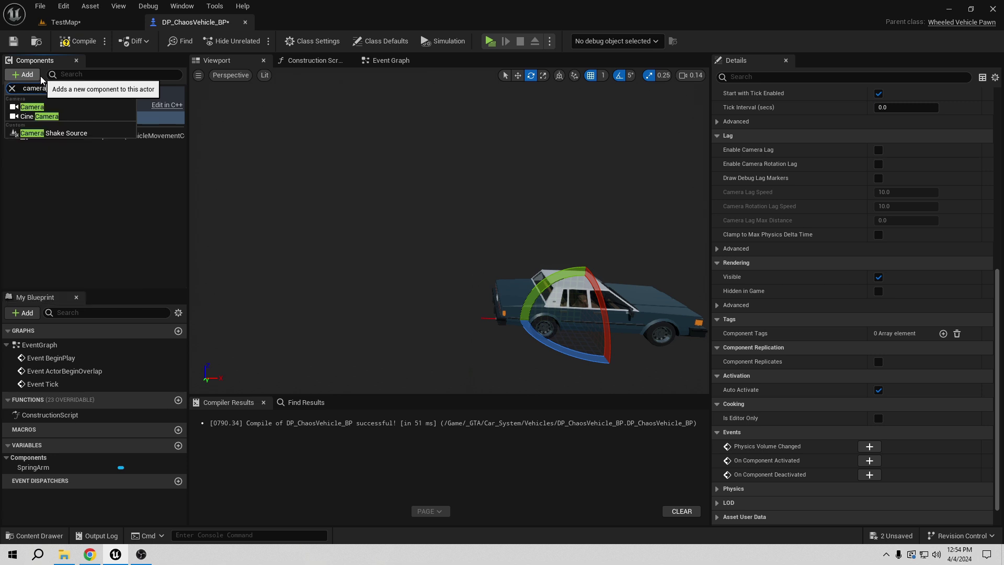
{"action": "left_click", "coordinate": [31, 106]}
{"action": "left_click", "coordinate": [374, 284]}
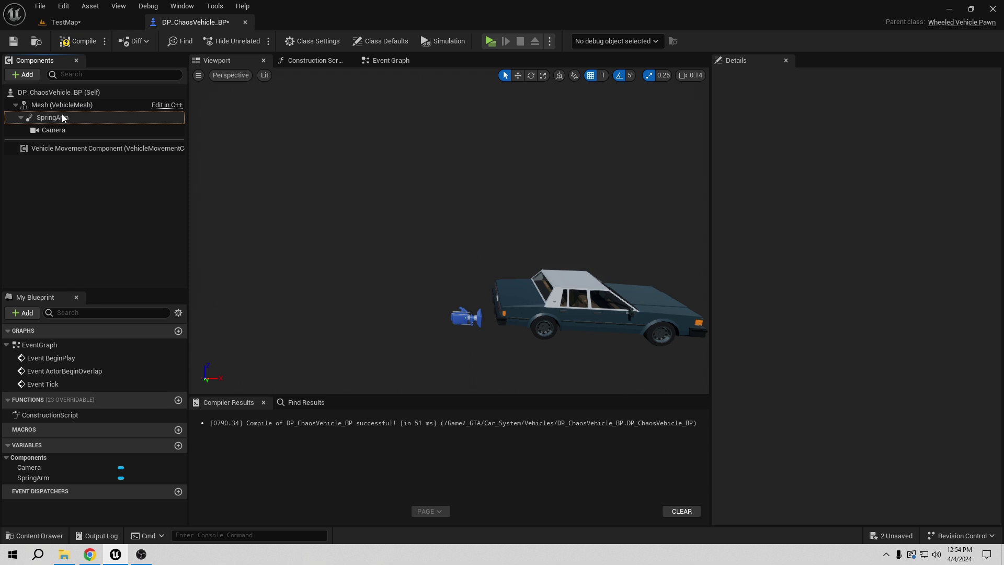
Check the new Camera and SpringArm components, then compile and save the Blueprint
{"action": "left_click", "coordinate": [55, 131]}
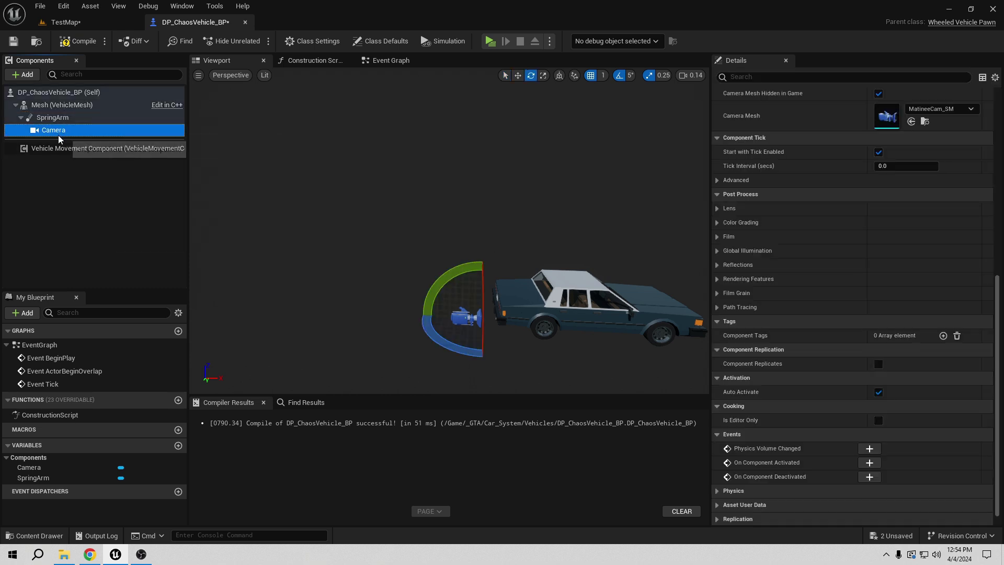
{"action": "left_click", "coordinate": [53, 118]}
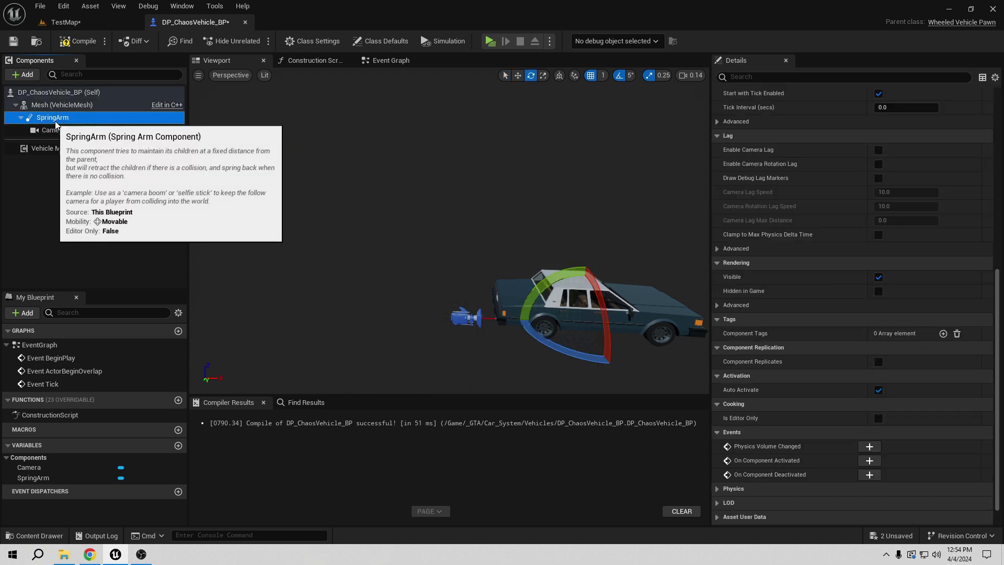
{"action": "left_click", "coordinate": [53, 130]}
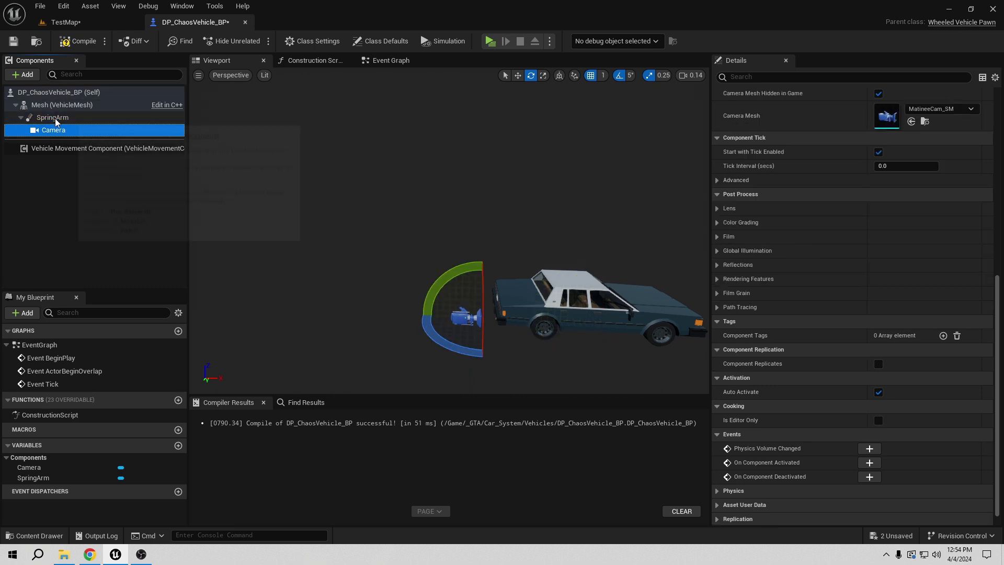
{"action": "scroll", "coordinate": [889, 196], "scroll_direction": "up", "scroll_amount": 5}
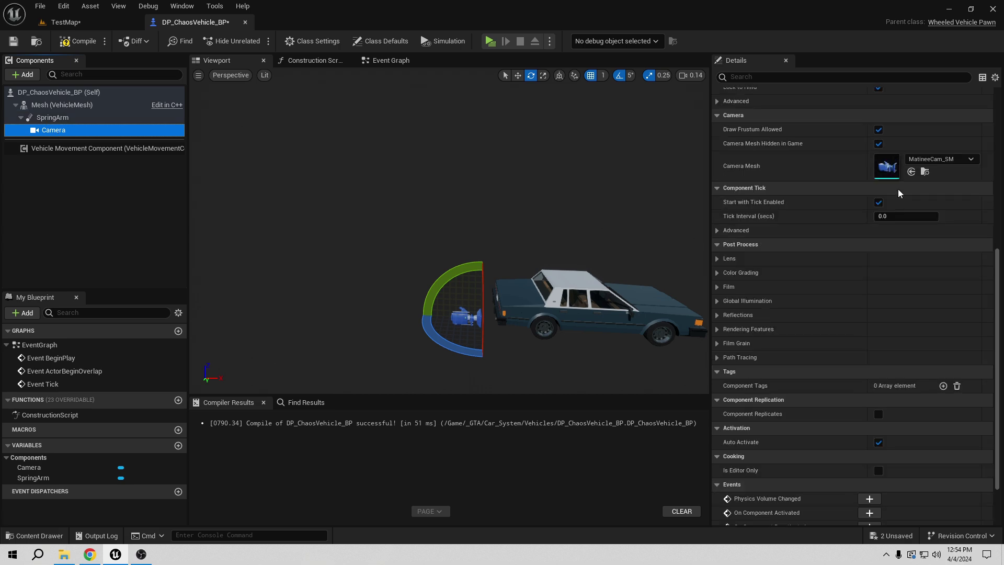
{"action": "scroll", "coordinate": [888, 194], "scroll_direction": "up", "scroll_amount": 5}
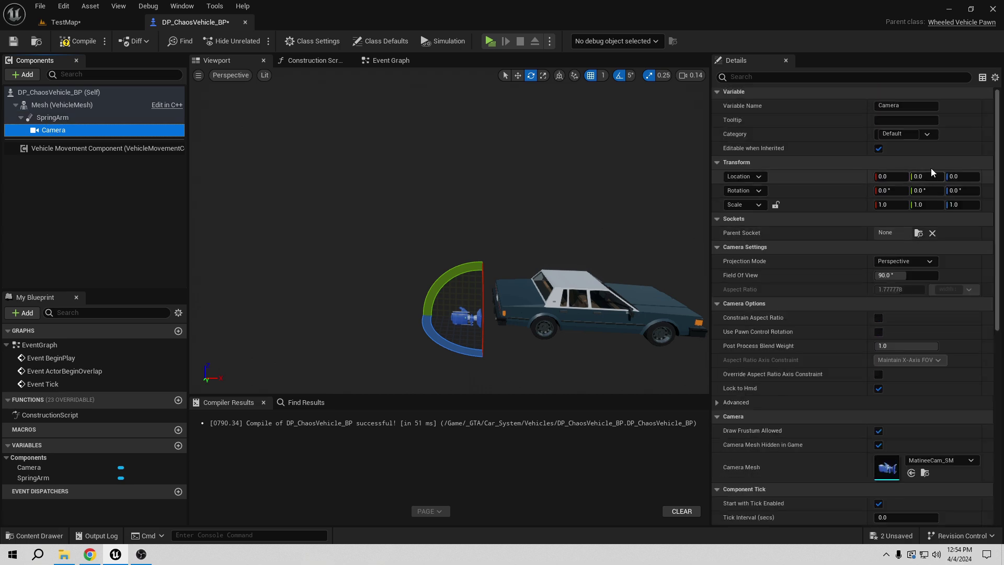
{"action": "left_click", "coordinate": [55, 118]}
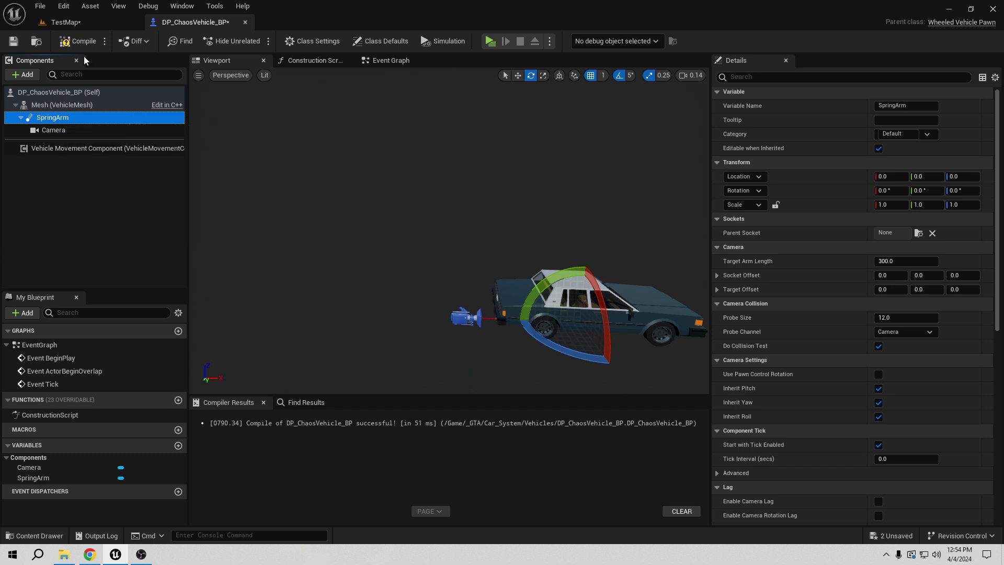
{"action": "left_click", "coordinate": [77, 41]}
{"action": "left_click", "coordinate": [13, 42]}
Set the SpringArm's pitch to -25 and its Target Arm Length to 700
{"action": "left_click", "coordinate": [900, 261]}
{"action": "type", "text": "5"}
{"action": "key", "text": "Return"}
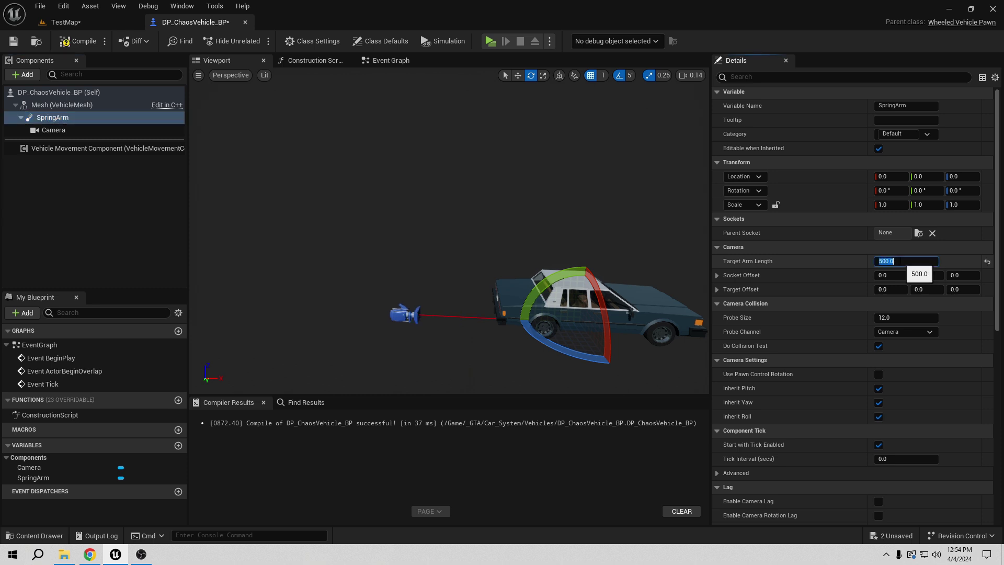
{"action": "left_click_drag", "start_coordinate": [528, 297], "coordinate": [530, 335]}
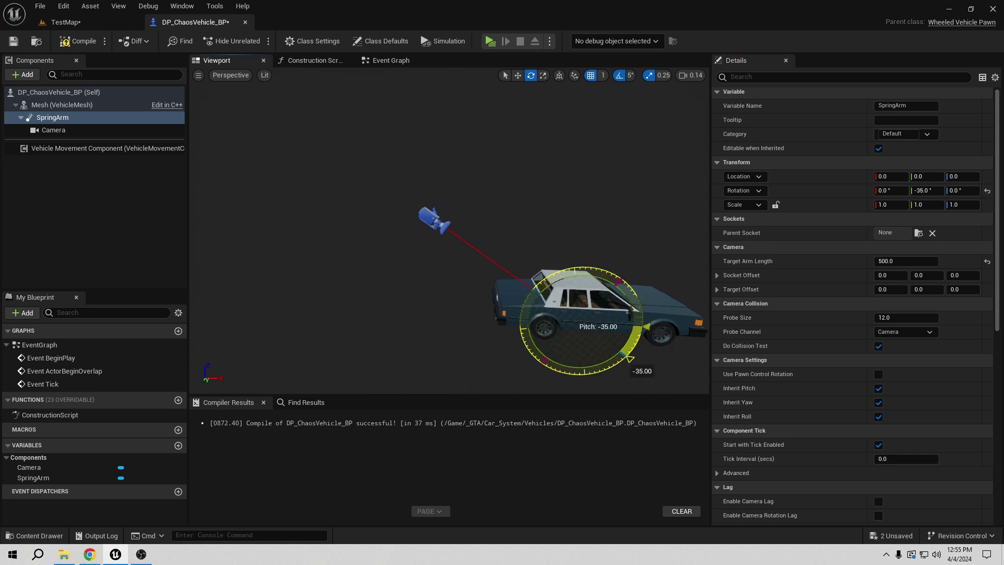
{"action": "left_click_drag", "start_coordinate": [630, 359], "coordinate": [638, 351]}
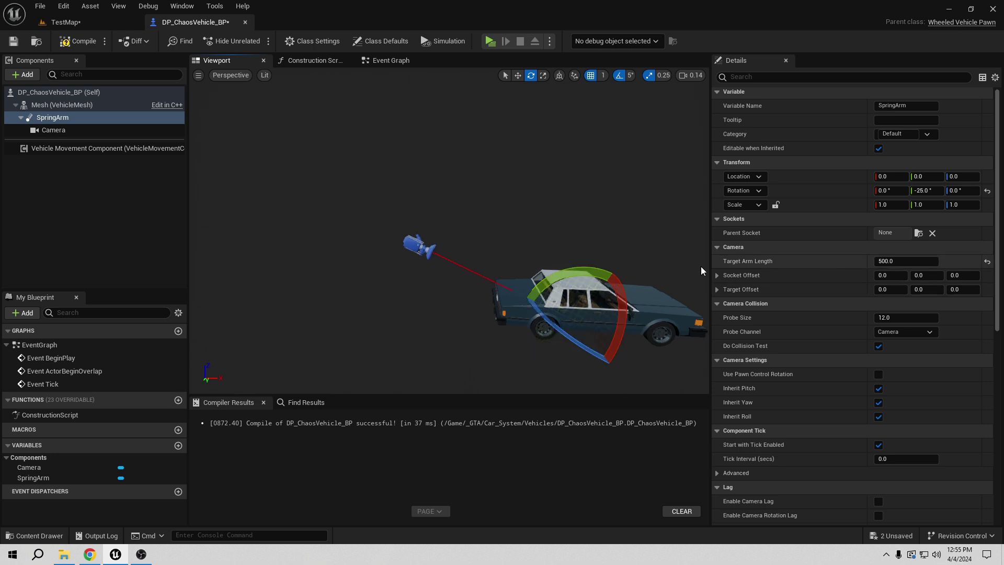
{"action": "left_click_drag", "start_coordinate": [887, 261], "coordinate": [910, 273]}
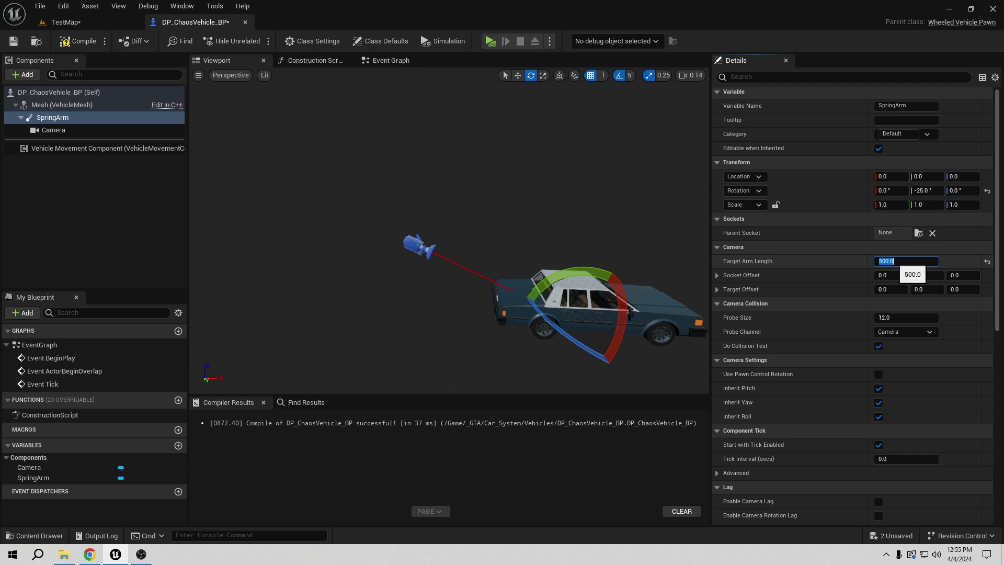
{"action": "type", "text": "700"}
{"action": "key", "text": "Return"}
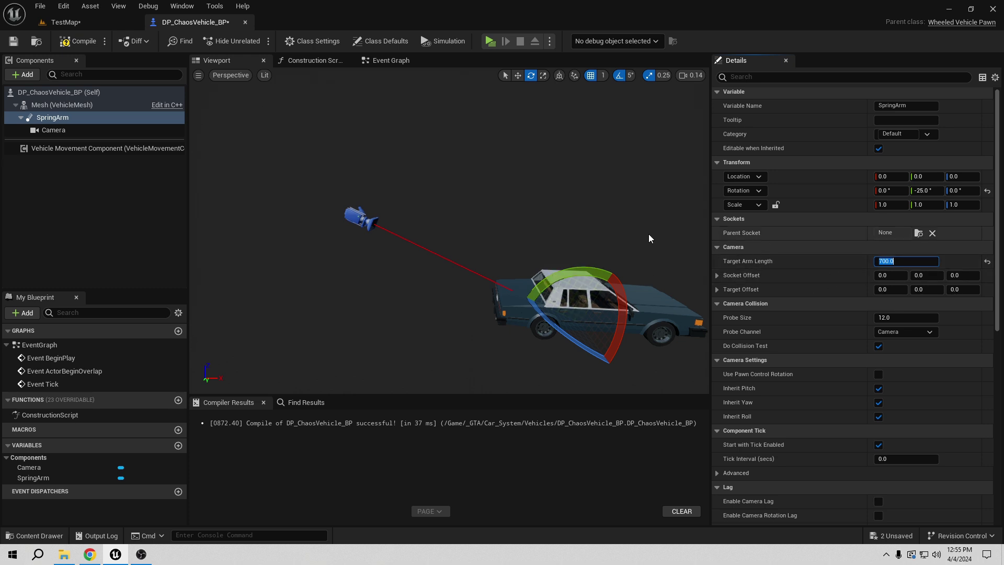
{"action": "left_click", "coordinate": [355, 218]}
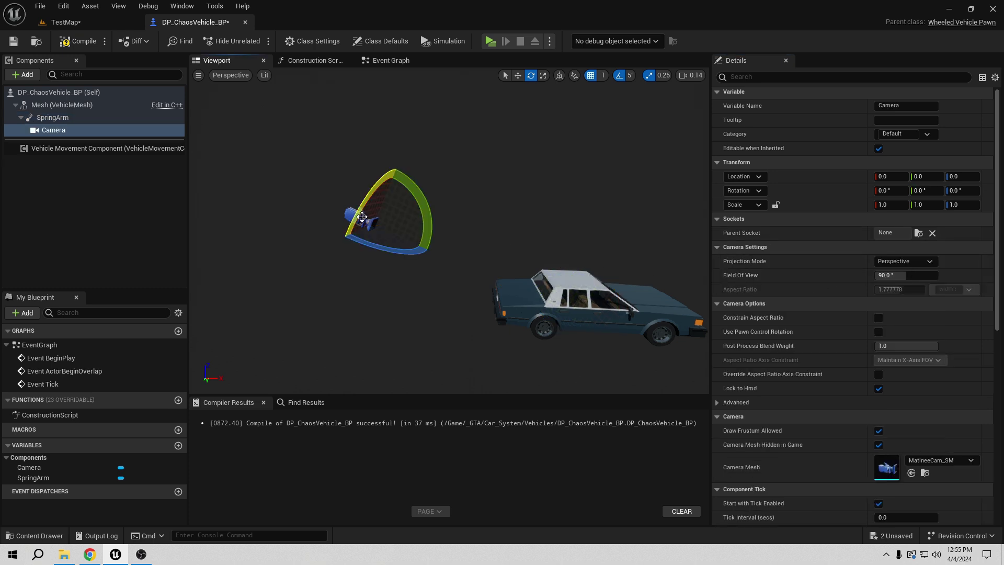
Rotate the Camera to a 15° pitch, then compile and save DP_ChaosVehicle_BP
{"action": "mouse_move", "coordinate": [429, 233]}
{"action": "left_mouse_down"}
{"action": "mouse_move", "coordinate": [435, 256]}
{"action": "mouse_move", "coordinate": [437, 226]}
{"action": "mouse_move", "coordinate": [435, 237]}
{"action": "left_mouse_up"}
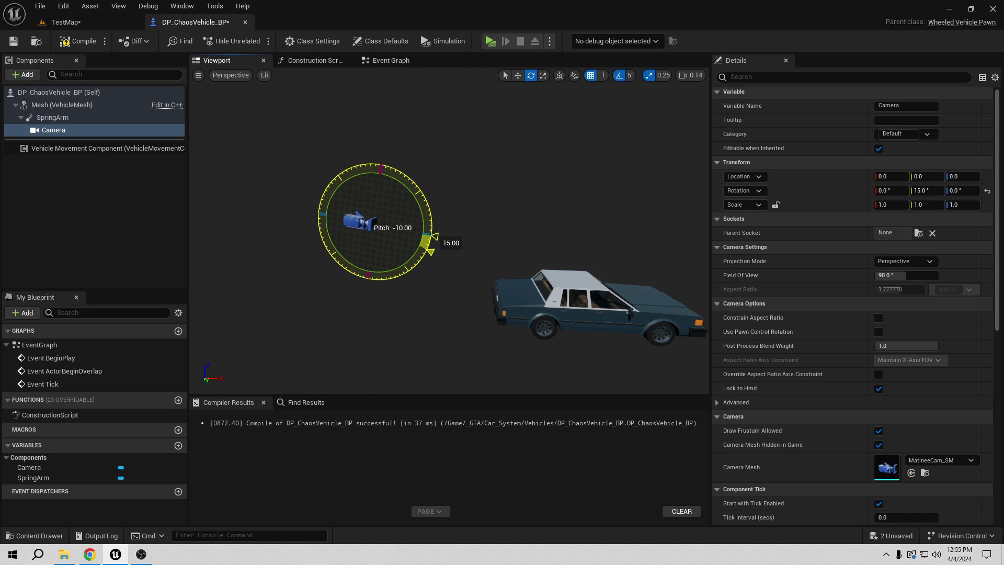
{"action": "left_click_drag", "start_coordinate": [435, 237], "coordinate": [435, 237]}
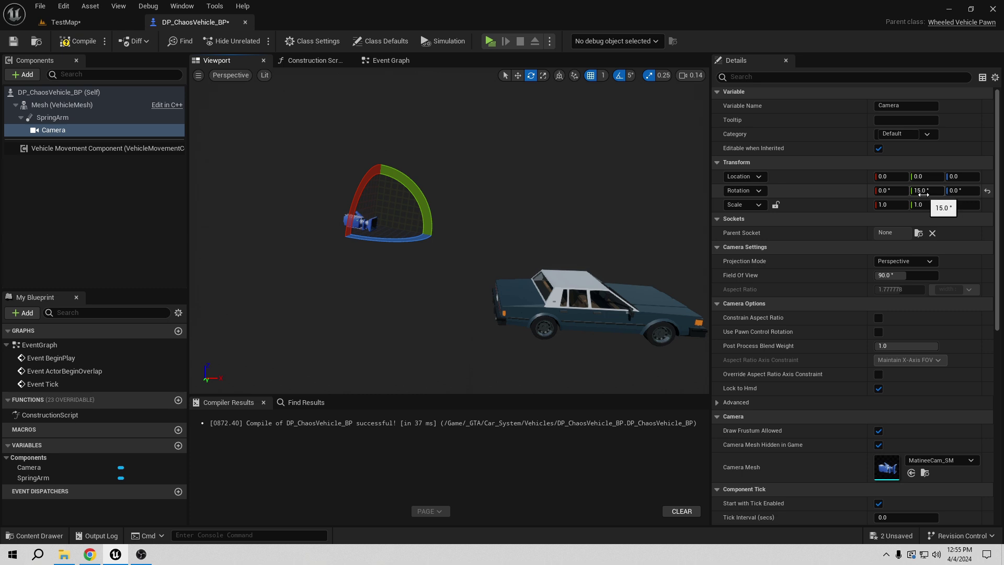
{"action": "left_click", "coordinate": [72, 41]}
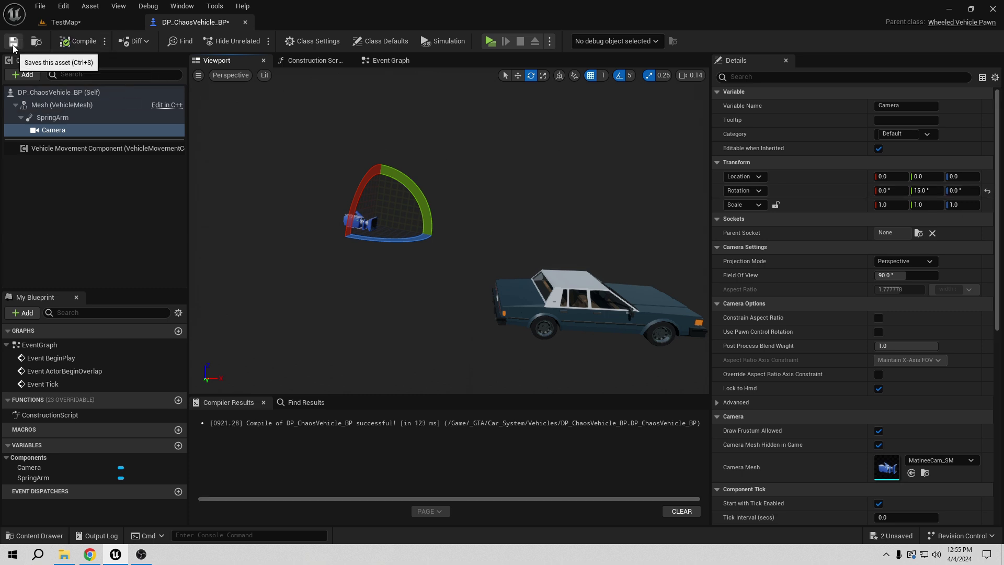
{"action": "left_click", "coordinate": [13, 46]}
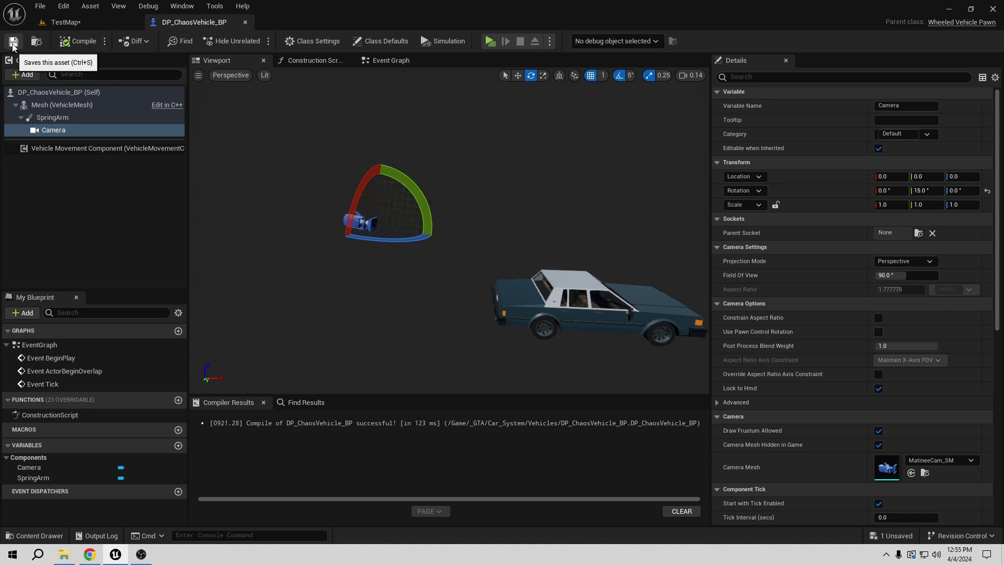
Select the Vehicle Movement Component and bring its Wheel Setups section into view
{"action": "left_click", "coordinate": [155, 189]}
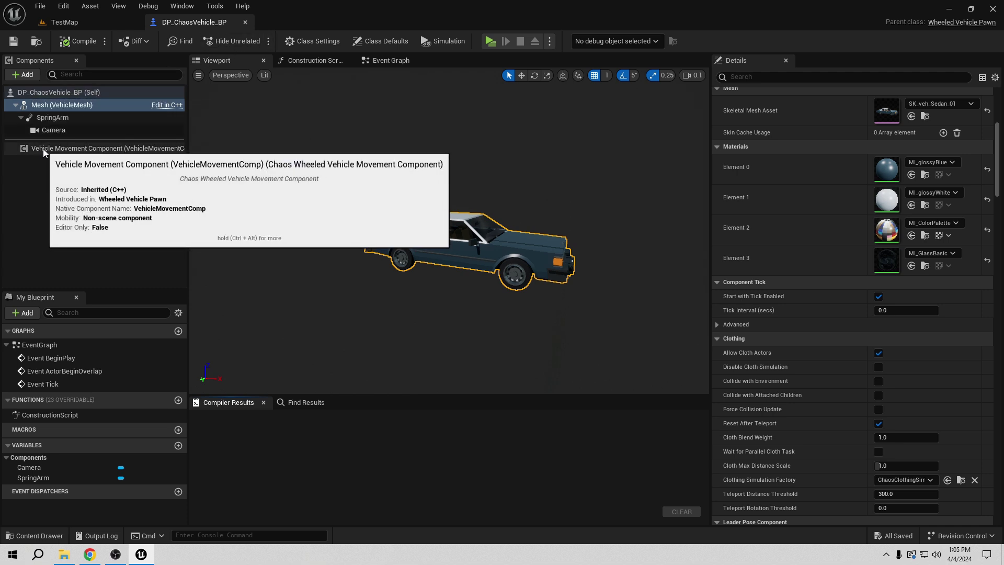
{"action": "left_click", "coordinate": [67, 148]}
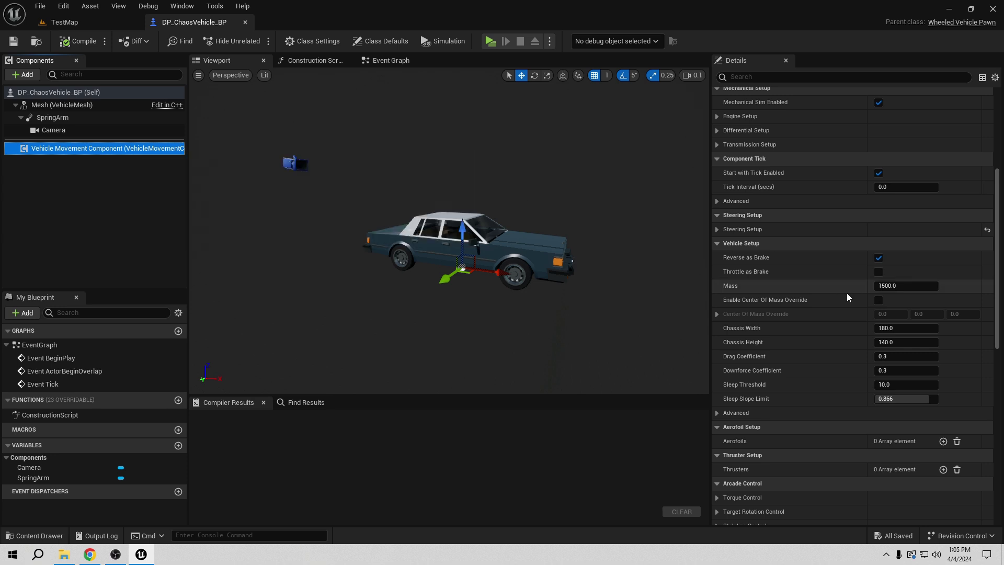
{"action": "scroll", "coordinate": [847, 297], "scroll_direction": "up", "scroll_amount": 5}
{"action": "scroll", "coordinate": [857, 294], "scroll_direction": "down", "scroll_amount": 5}
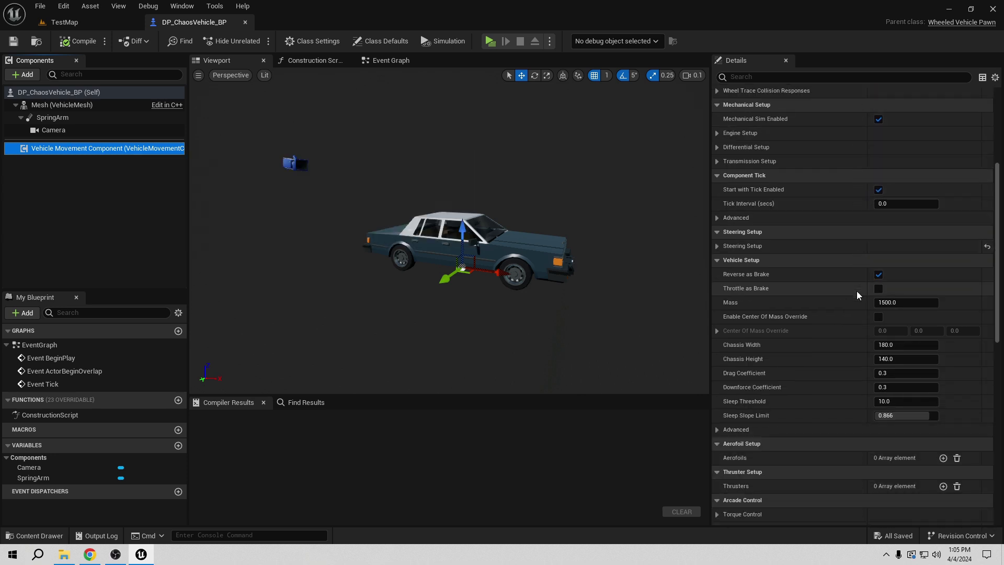
{"action": "scroll", "coordinate": [856, 296], "scroll_direction": "down", "scroll_amount": 5}
{"action": "scroll", "coordinate": [858, 292], "scroll_direction": "down", "scroll_amount": 2}
{"action": "scroll", "coordinate": [859, 292], "scroll_direction": "up", "scroll_amount": 6}
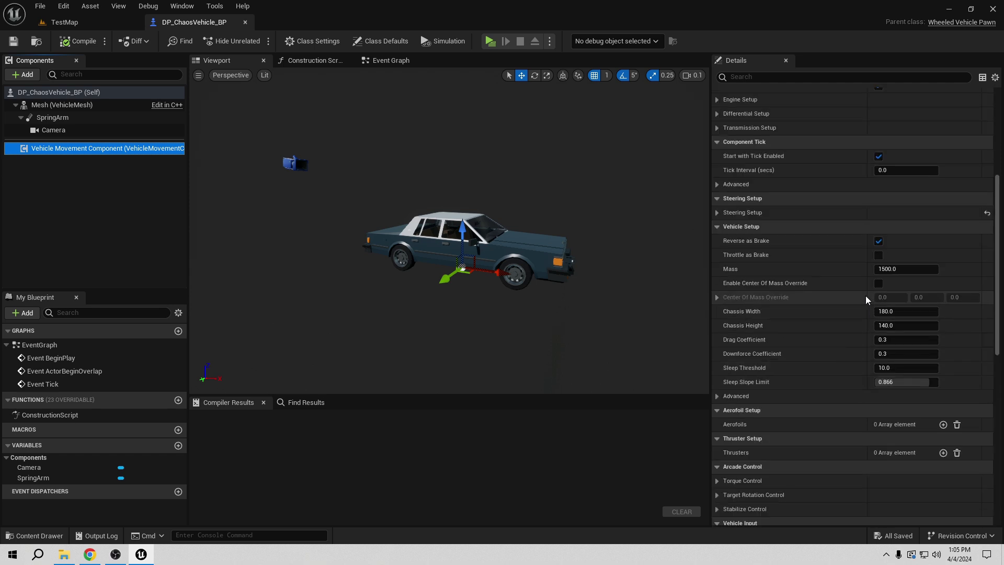
{"action": "scroll", "coordinate": [863, 292], "scroll_direction": "up", "scroll_amount": 5}
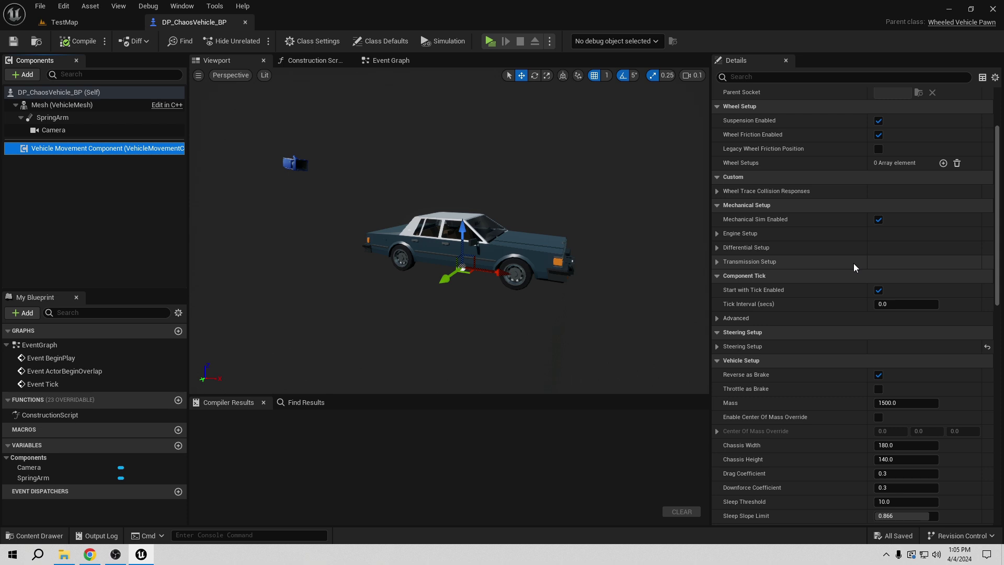
{"action": "scroll", "coordinate": [853, 263], "scroll_direction": "up", "scroll_amount": 3}
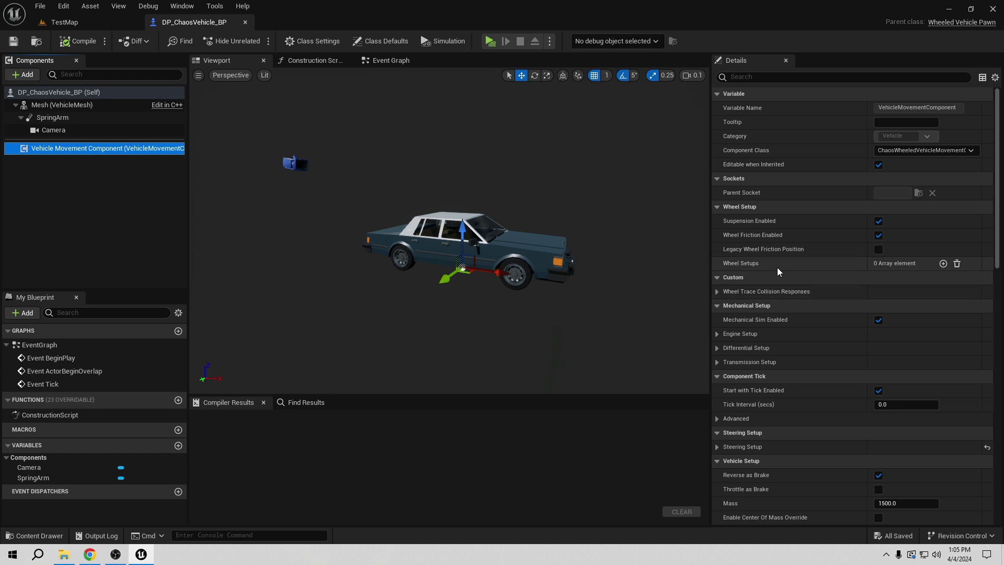
Add four elements to the Wheel Setups array
{"action": "left_click", "coordinate": [944, 265]}
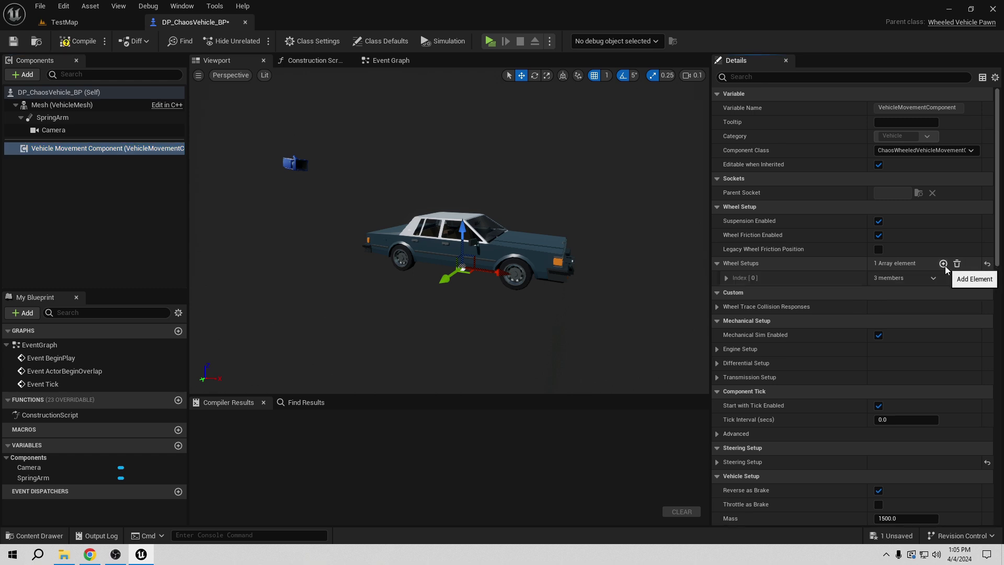
{"action": "left_click", "coordinate": [946, 266]}
{"action": "left_click", "coordinate": [946, 267]}
{"action": "left_click", "coordinate": [946, 267]}
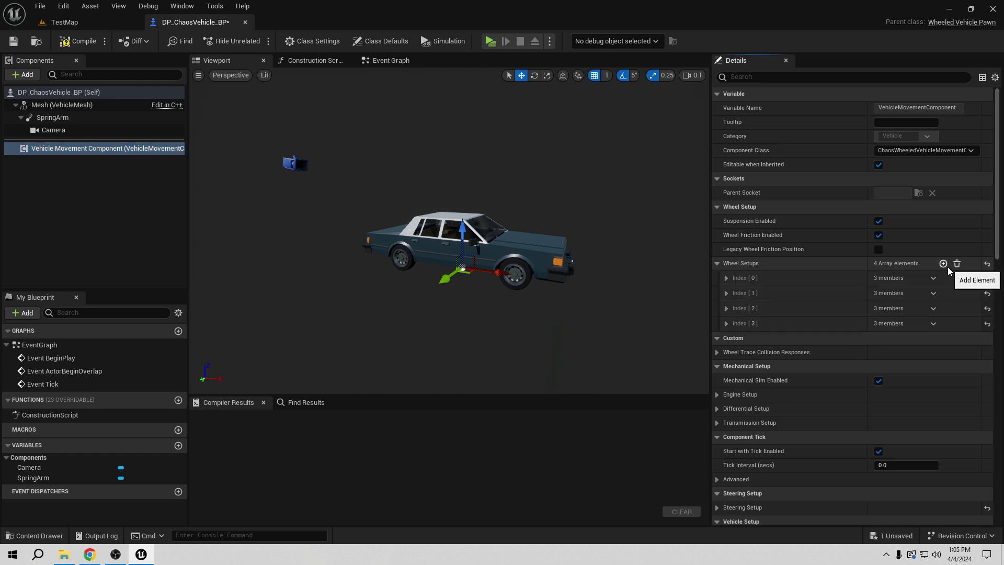
Expand Wheel Setups Index [0] through [3], then compile and save with Ctrl+S
{"action": "left_click", "coordinate": [727, 278]}
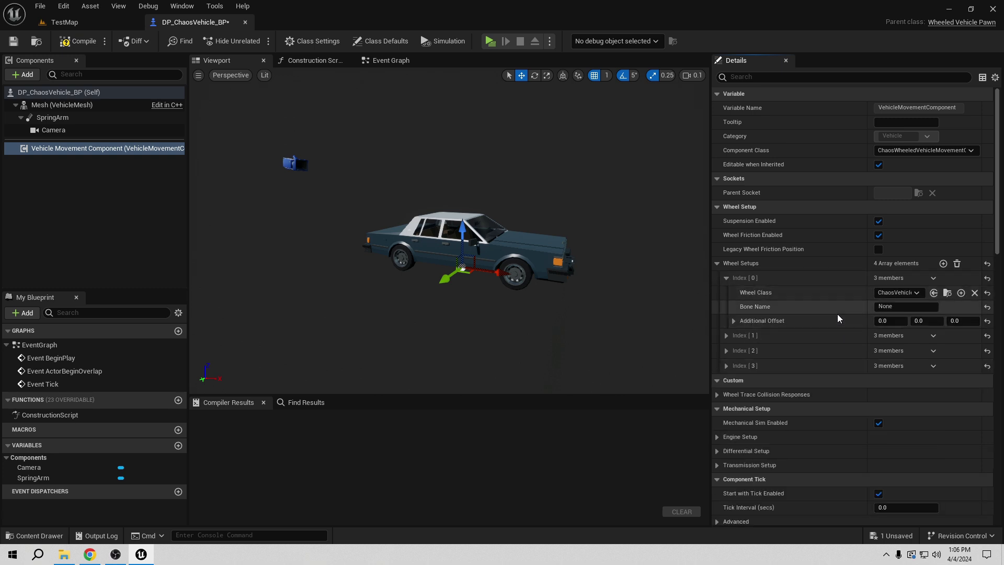
{"action": "left_click", "coordinate": [727, 335]}
{"action": "scroll", "coordinate": [727, 347], "scroll_direction": "down", "scroll_amount": 1}
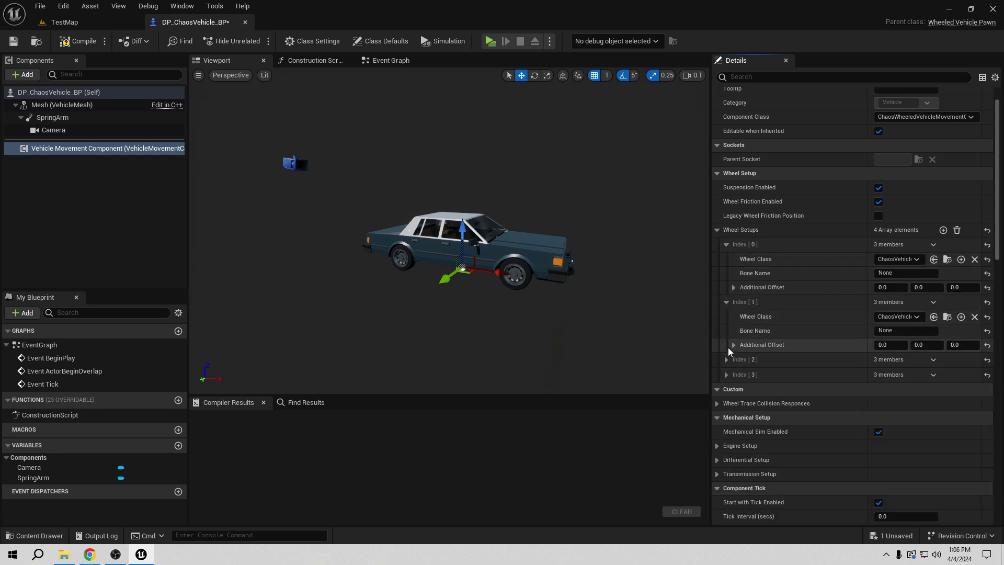
{"action": "left_click", "coordinate": [726, 359]}
{"action": "left_click", "coordinate": [726, 417]}
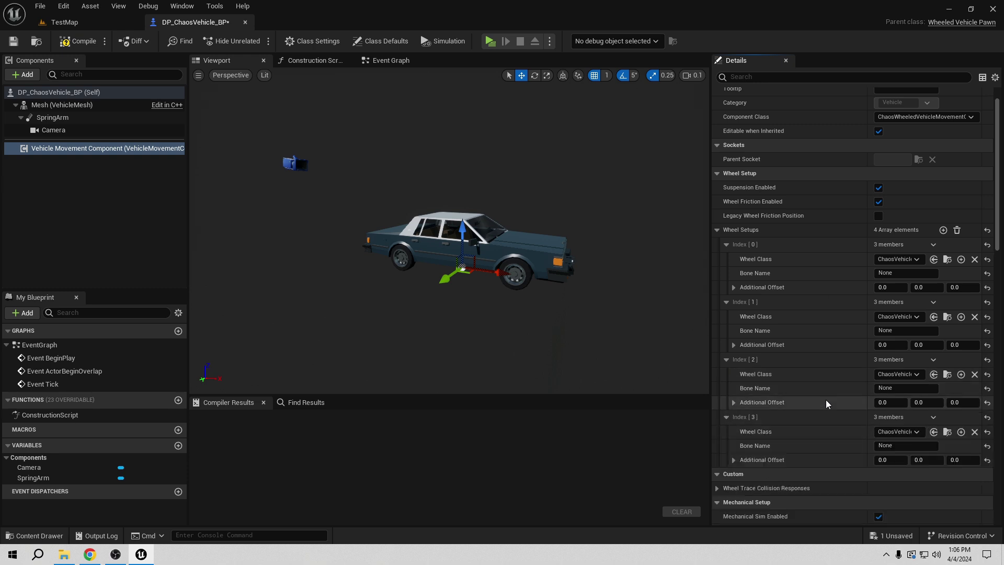
{"action": "scroll", "coordinate": [817, 337], "scroll_direction": "down", "scroll_amount": 1}
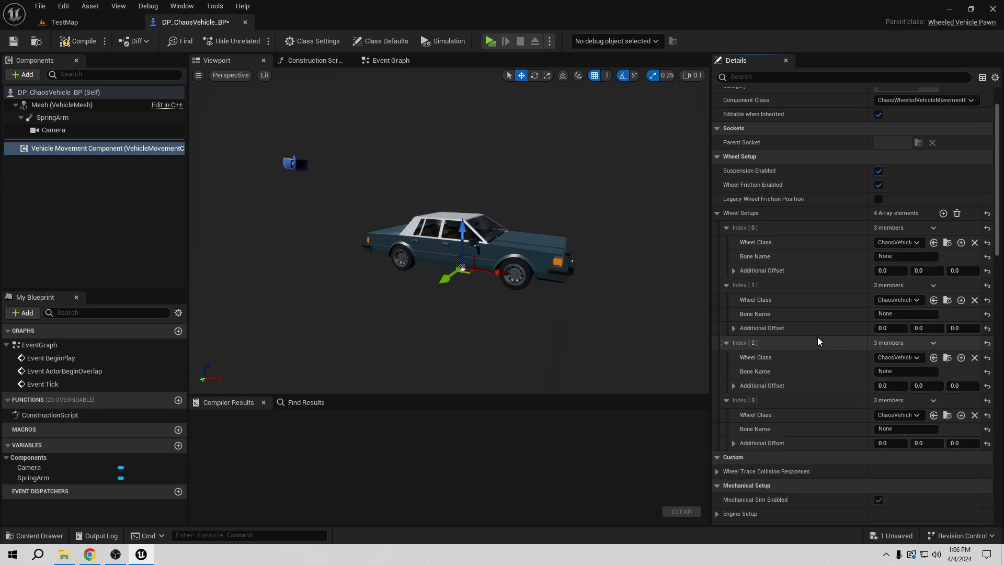
{"action": "key", "text": "ctrl+s"}
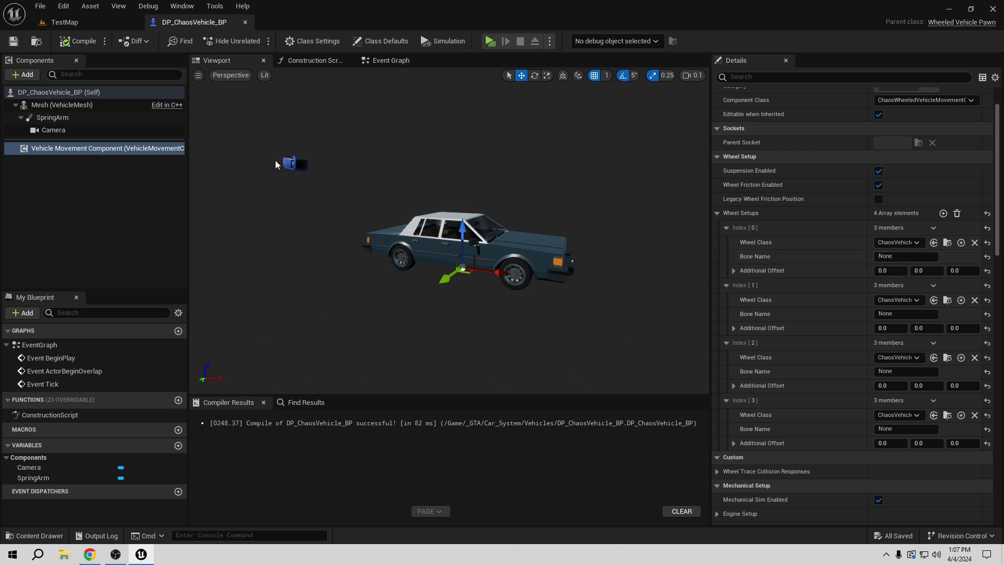
Open the sedan mesh's SkeletonCar skeleton and dock it beside the vehicle Blueprint
{"action": "left_click", "coordinate": [72, 108]}
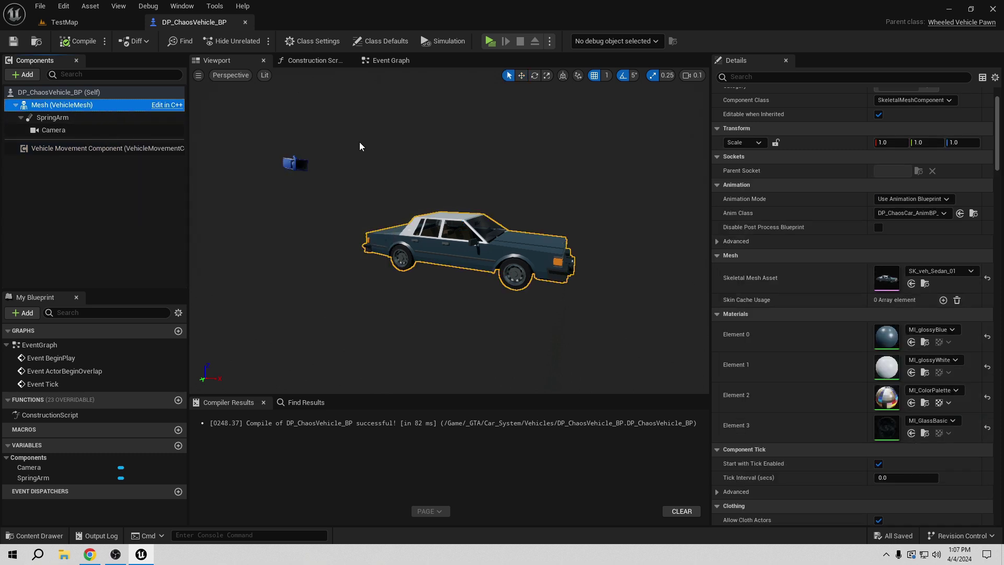
{"action": "left_click", "coordinate": [922, 284]}
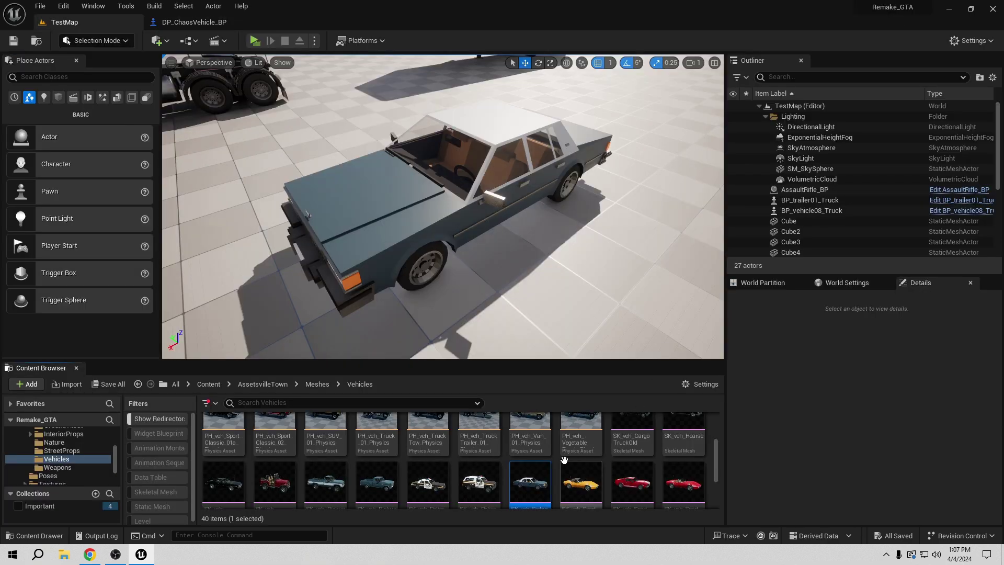
{"action": "right_click", "coordinate": [529, 439]}
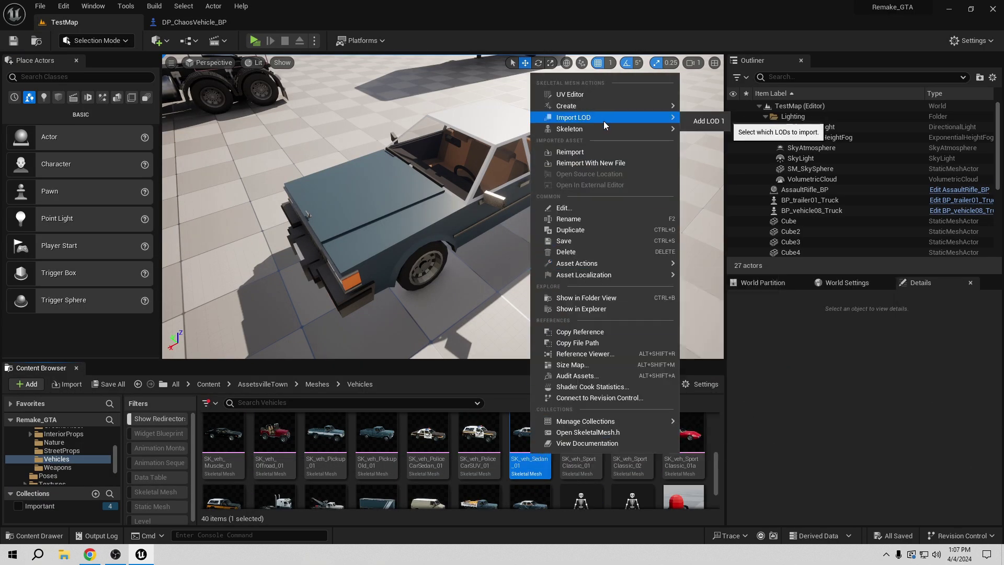
{"action": "mouse_move", "coordinate": [680, 129]}
{"action": "left_click", "coordinate": [729, 168]}
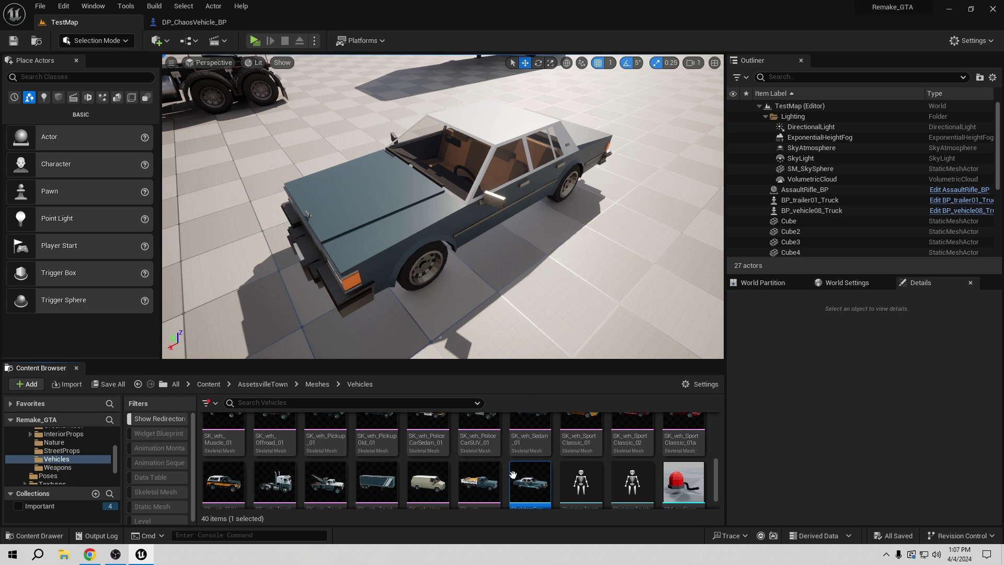
{"action": "double_click", "coordinate": [539, 474]}
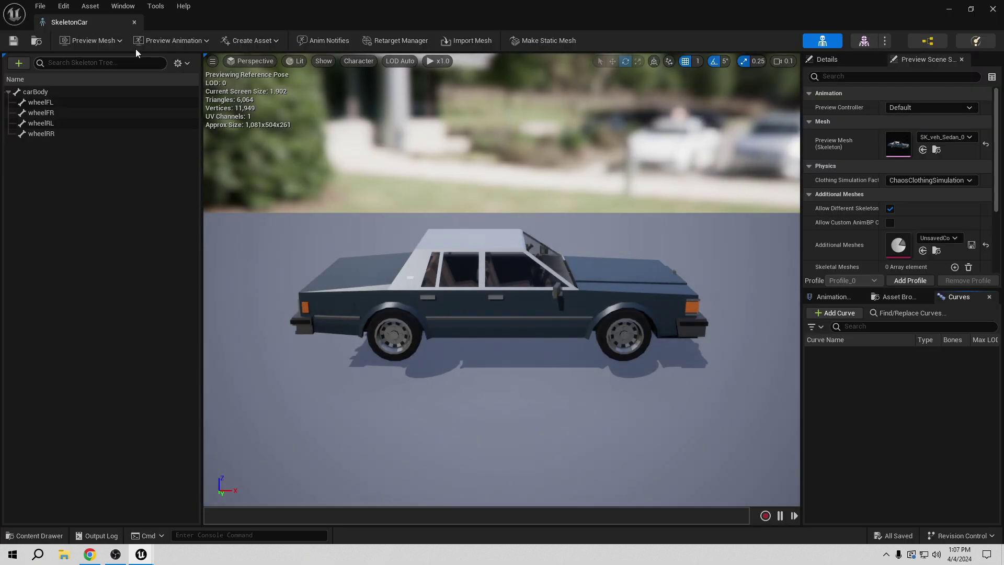
{"action": "left_click_drag", "start_coordinate": [84, 24], "coordinate": [306, 24]}
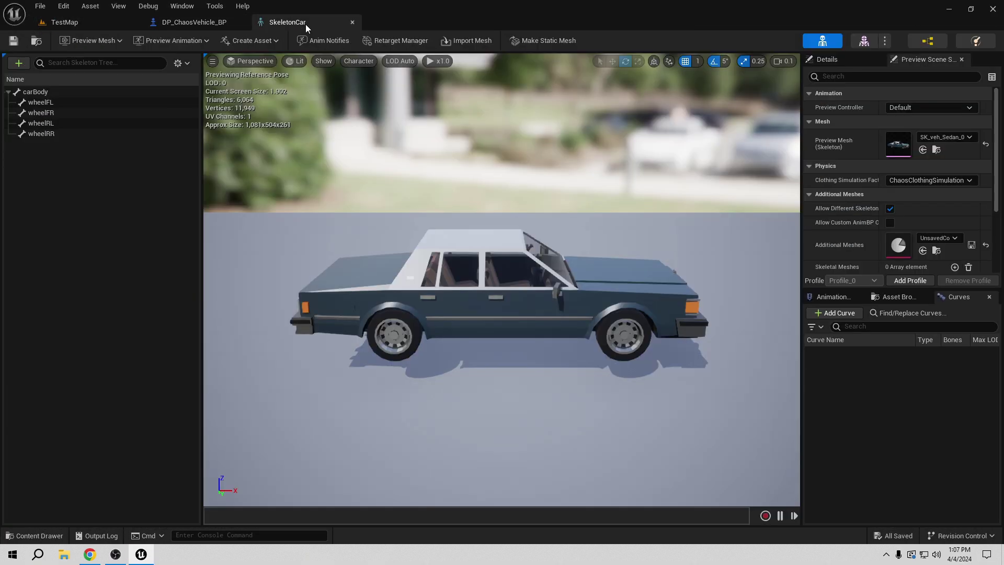
{"action": "left_click", "coordinate": [50, 103]}
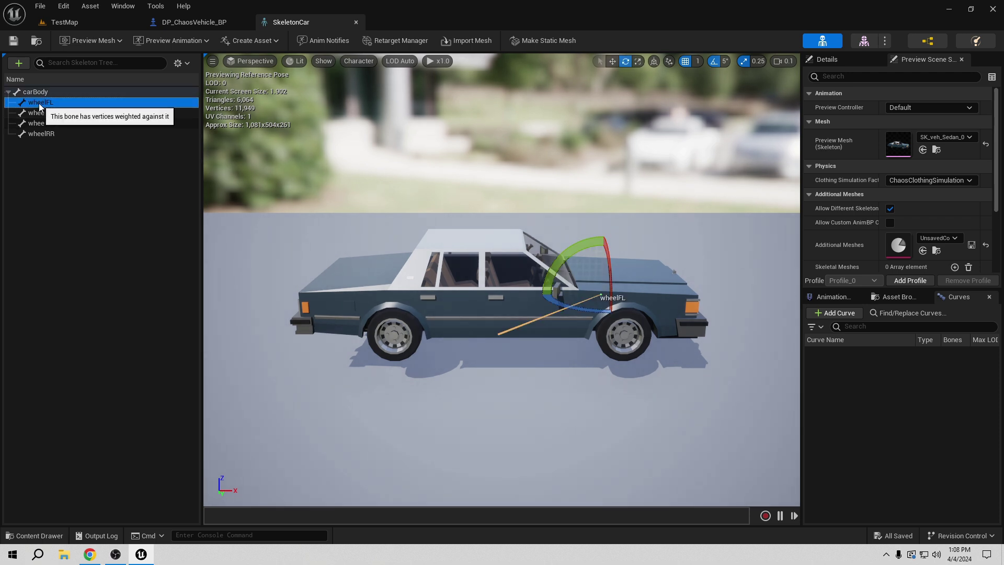
Copy the wheelFL bone name and return to the vehicle Blueprint
{"action": "right_click", "coordinate": [40, 104]}
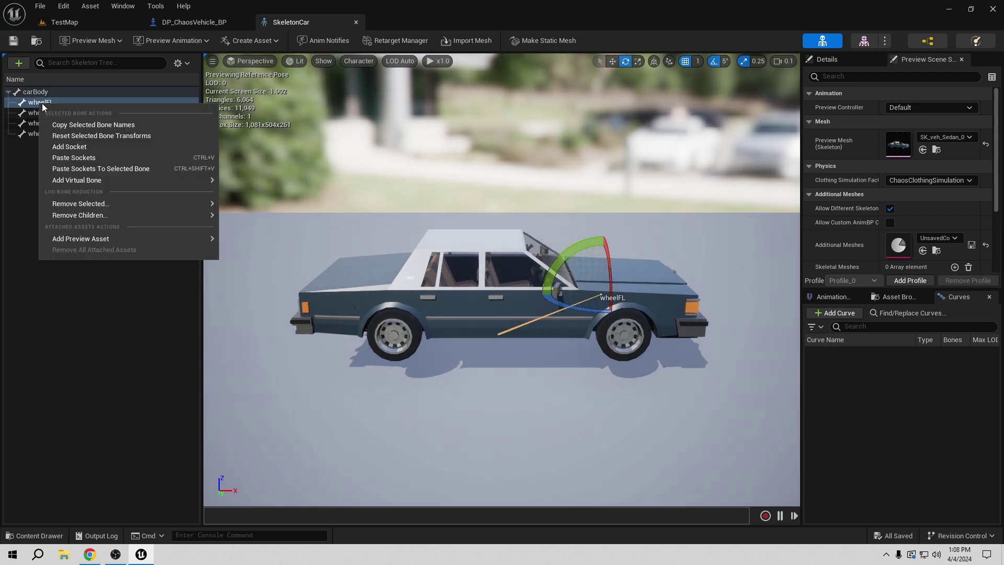
{"action": "left_click", "coordinate": [65, 125]}
{"action": "left_click", "coordinate": [195, 22]}
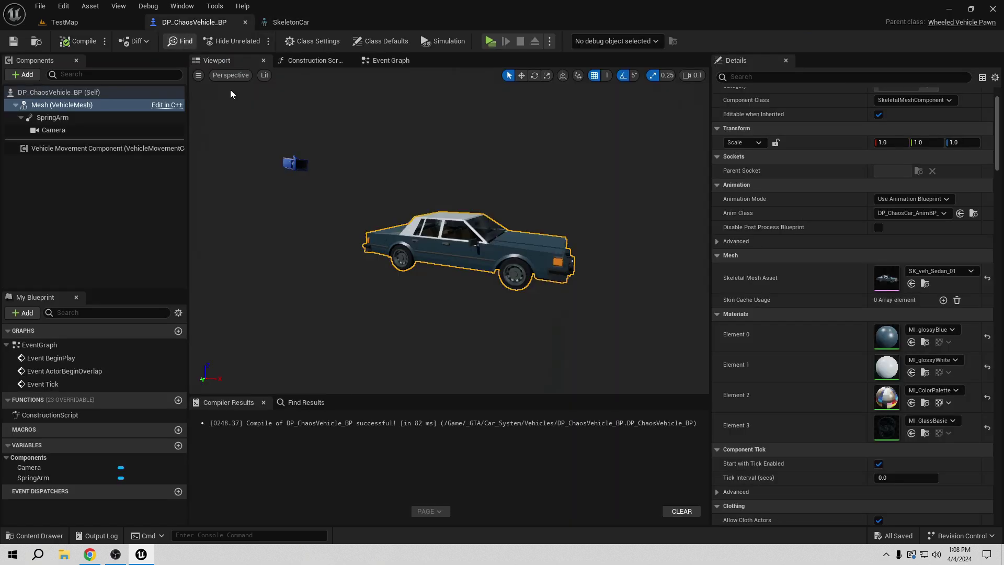
Paste wheelFL as the first wheel setup's Bone Name
{"action": "left_click", "coordinate": [83, 150]}
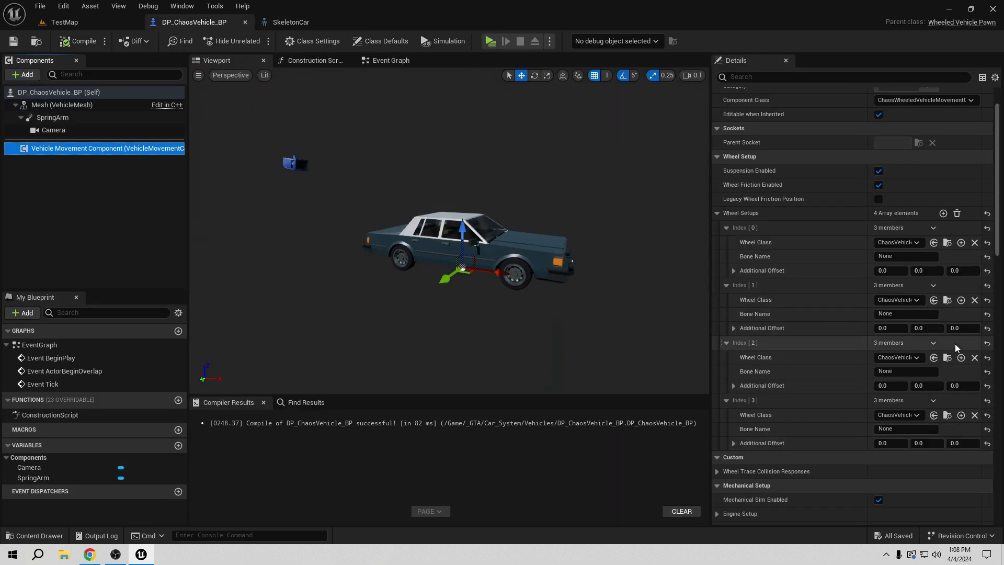
{"action": "right_click", "coordinate": [904, 258]}
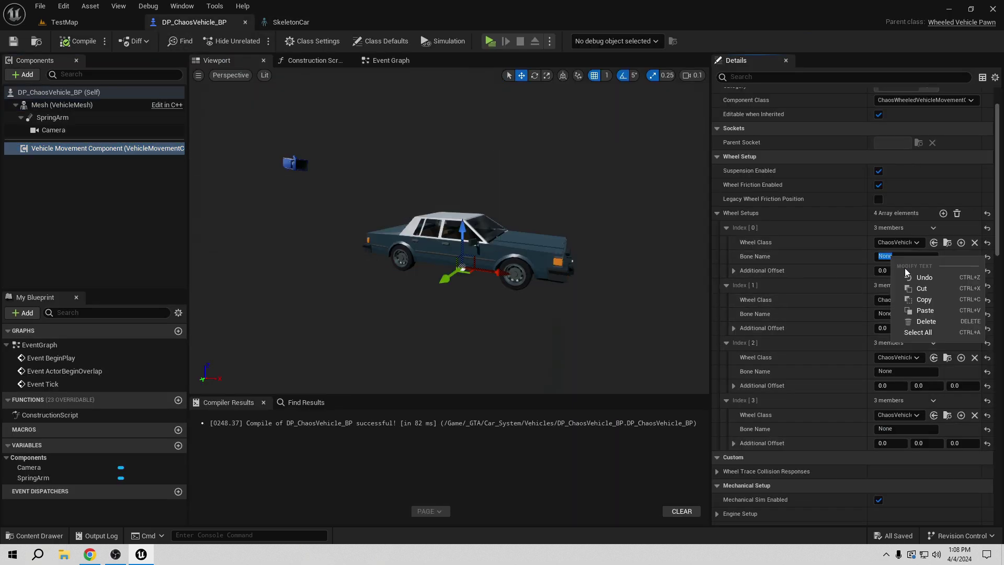
{"action": "left_click", "coordinate": [923, 312]}
{"action": "key", "text": "Return"}
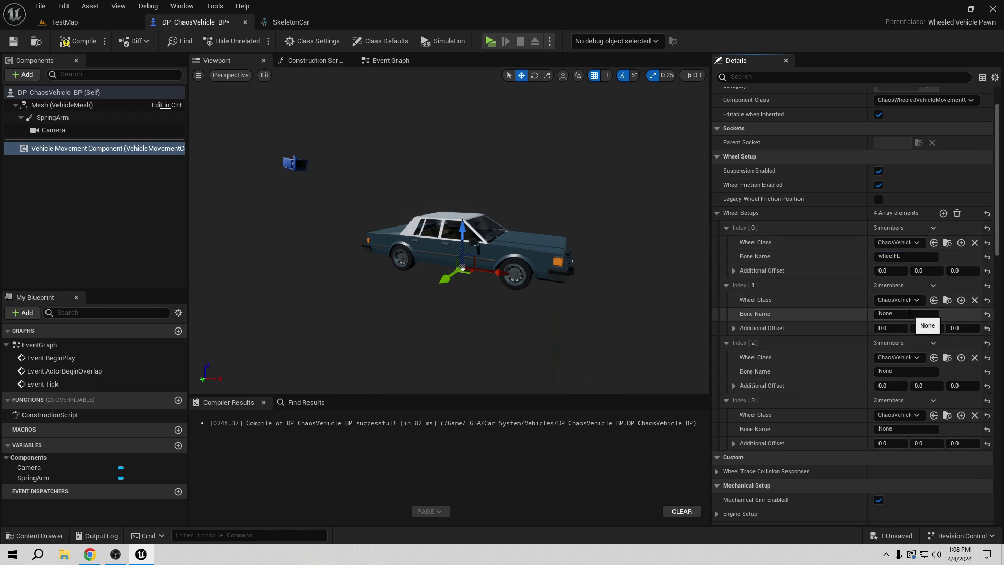
Copy wheelFR from SkeletonCar and paste it as the second wheel setup's Bone Name
{"action": "left_click", "coordinate": [302, 27]}
{"action": "left_click", "coordinate": [41, 112]}
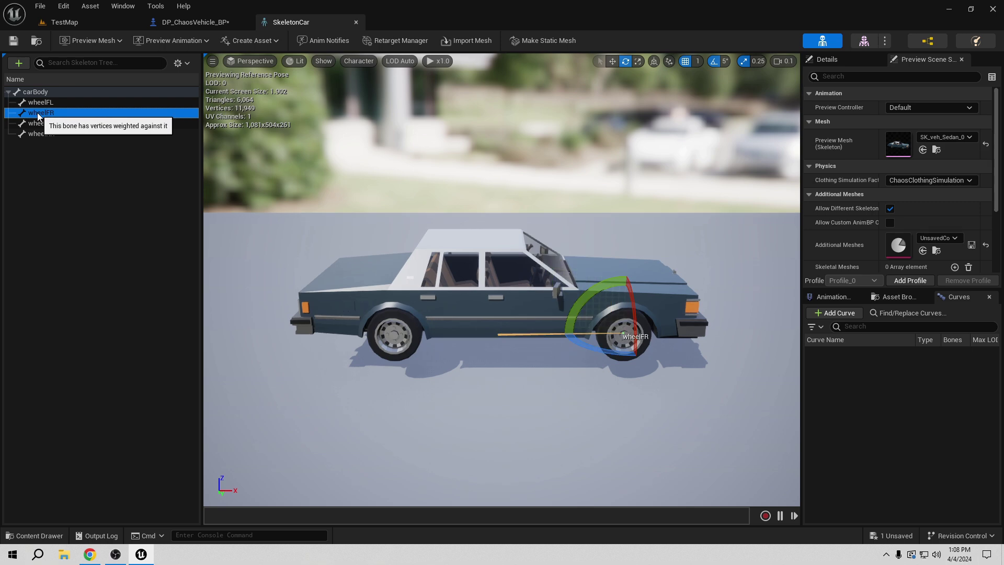
{"action": "right_click", "coordinate": [37, 113]}
{"action": "left_click", "coordinate": [70, 132]}
{"action": "left_click", "coordinate": [175, 22]}
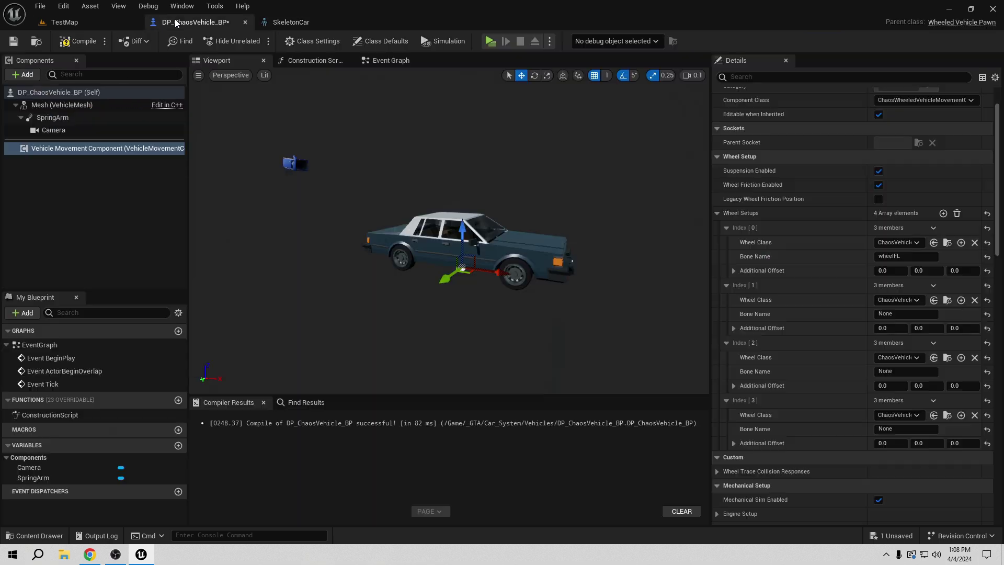
{"action": "left_click", "coordinate": [898, 314]}
{"action": "right_click", "coordinate": [897, 313]}
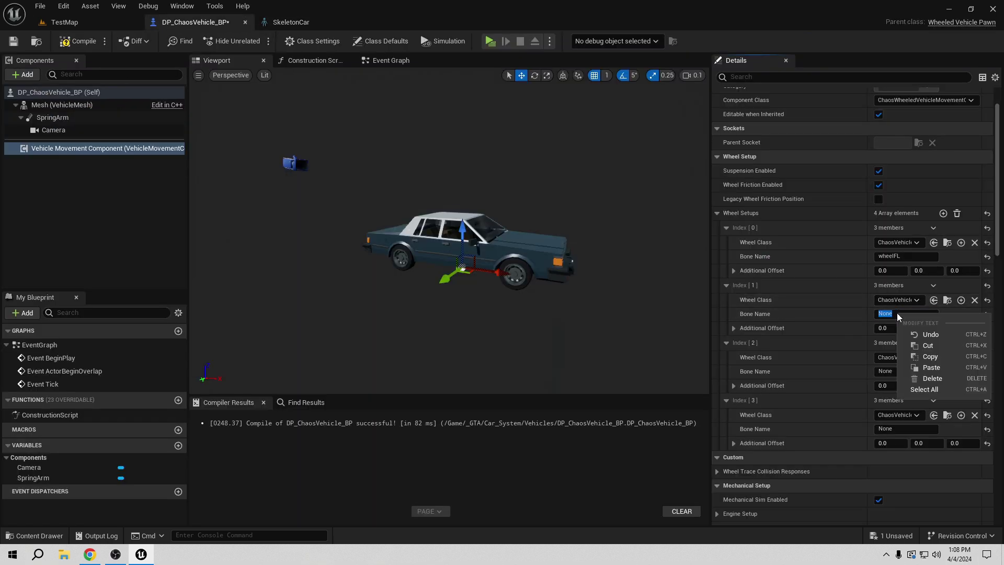
{"action": "left_click", "coordinate": [934, 368]}
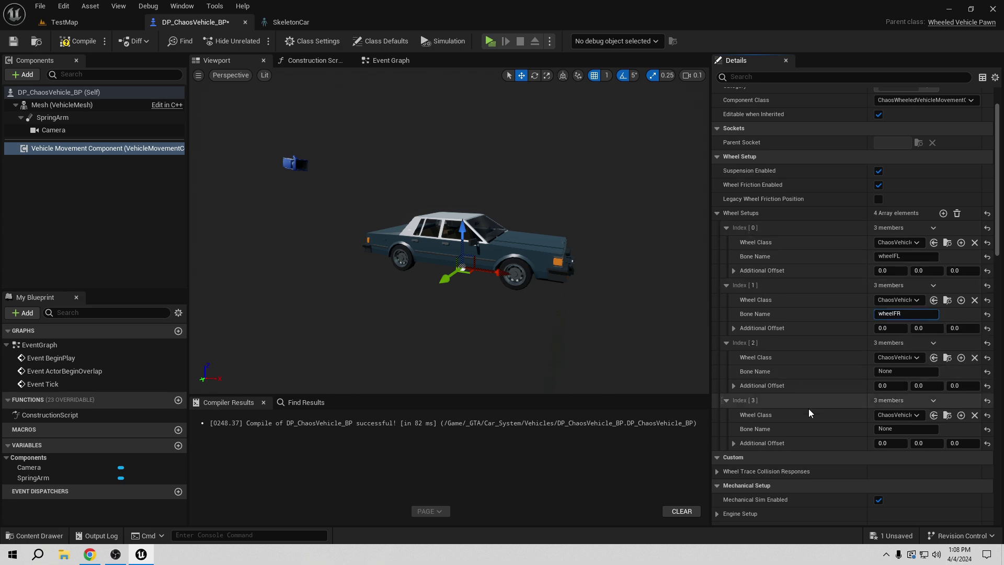
Copy wheelRL from SkeletonCar and paste it as the third wheel setup's Bone Name
{"action": "left_click", "coordinate": [285, 22]}
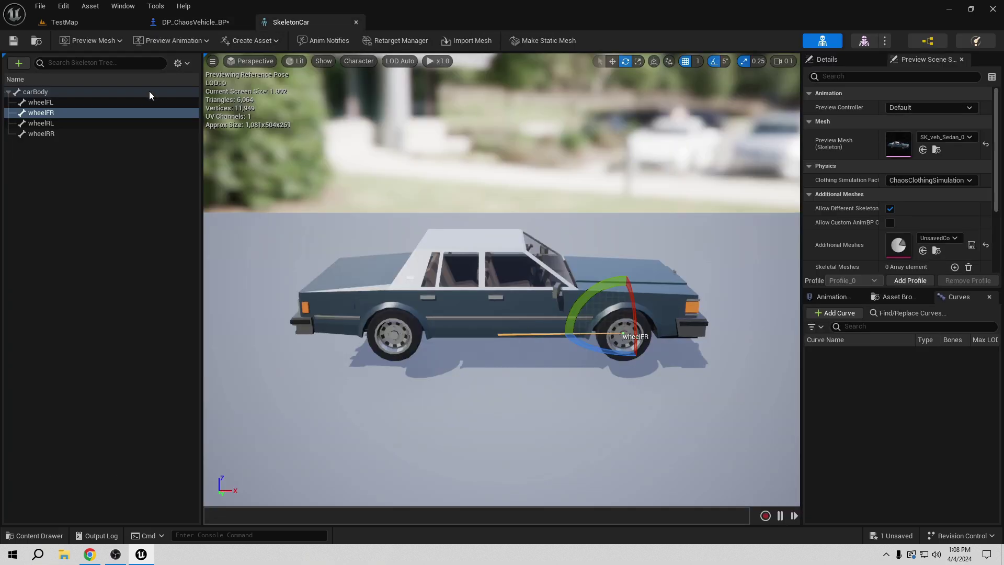
{"action": "left_click", "coordinate": [44, 124]}
{"action": "right_click", "coordinate": [49, 124]}
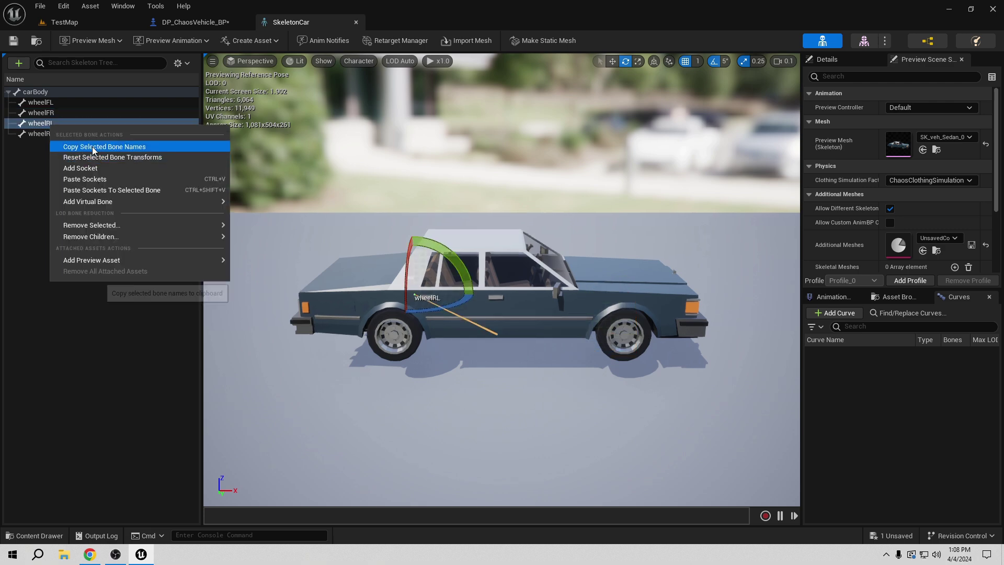
{"action": "left_click", "coordinate": [104, 146]}
{"action": "left_click", "coordinate": [177, 23]}
{"action": "right_click", "coordinate": [897, 373]}
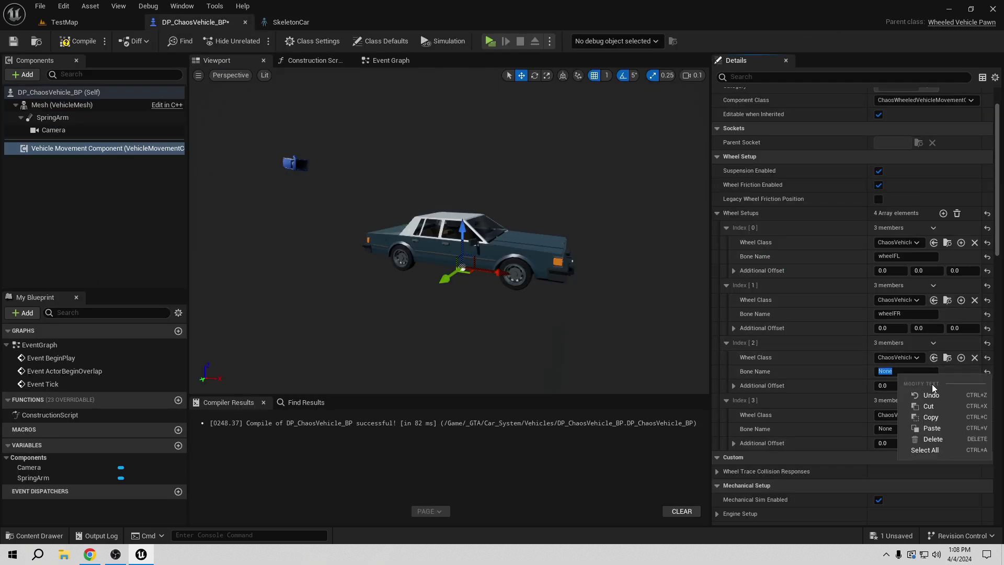
{"action": "left_click", "coordinate": [944, 426]}
Set the fourth wheel setup's Bone Name to wheelRR, then compile and save
{"action": "left_click", "coordinate": [309, 21]}
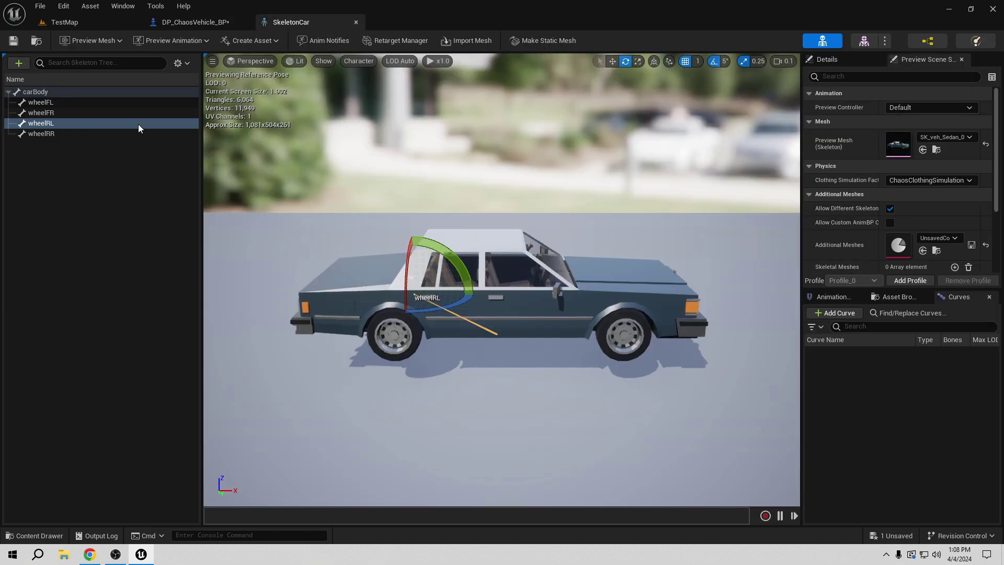
{"action": "right_click", "coordinate": [46, 133]}
{"action": "left_click", "coordinate": [97, 154]}
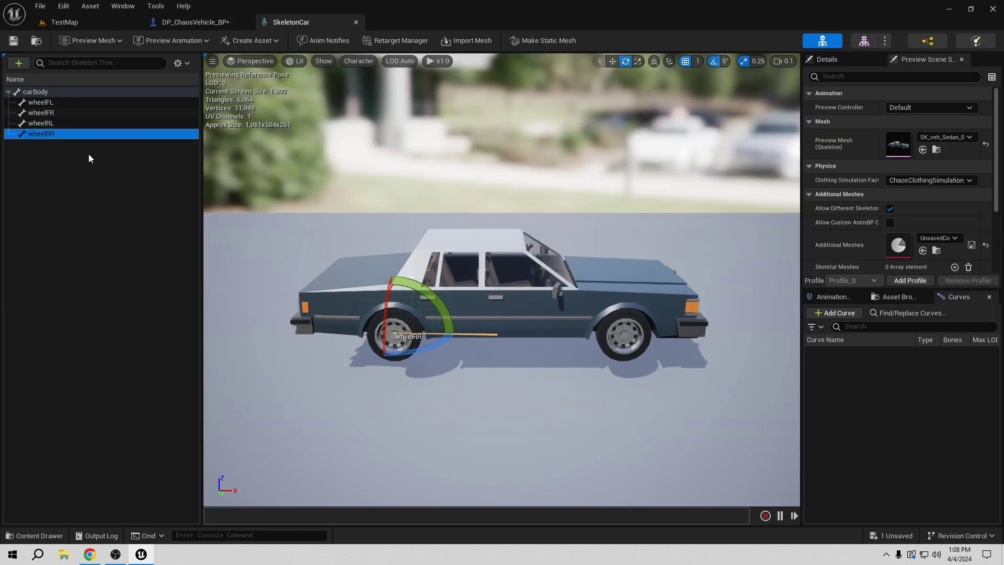
{"action": "left_click", "coordinate": [194, 22]}
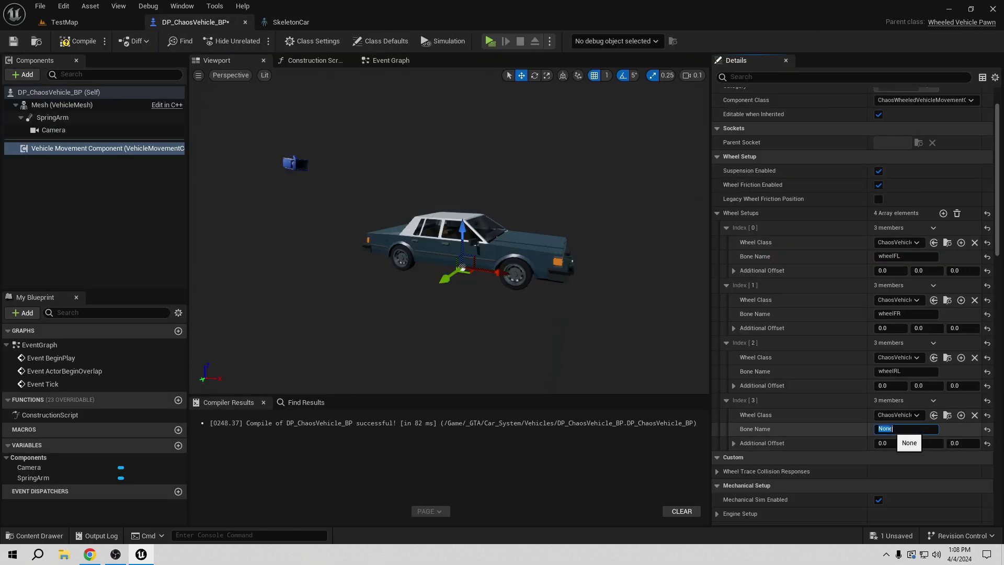
{"action": "right_click", "coordinate": [893, 431]}
{"action": "left_click", "coordinate": [927, 484]}
{"action": "left_click", "coordinate": [847, 430]}
{"action": "left_click", "coordinate": [78, 42]}
{"action": "left_click", "coordinate": [13, 42]}
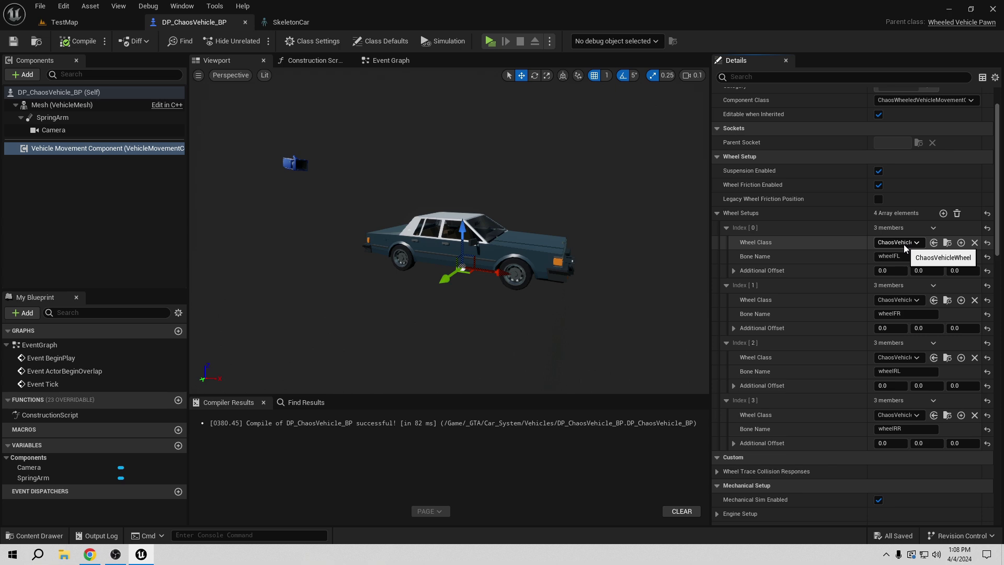
Select DP_FrontWheel_BP in the Content/_GTA/Car_System/Wheels folder
{"action": "left_click", "coordinate": [79, 22]}
{"action": "left_click", "coordinate": [211, 383]}
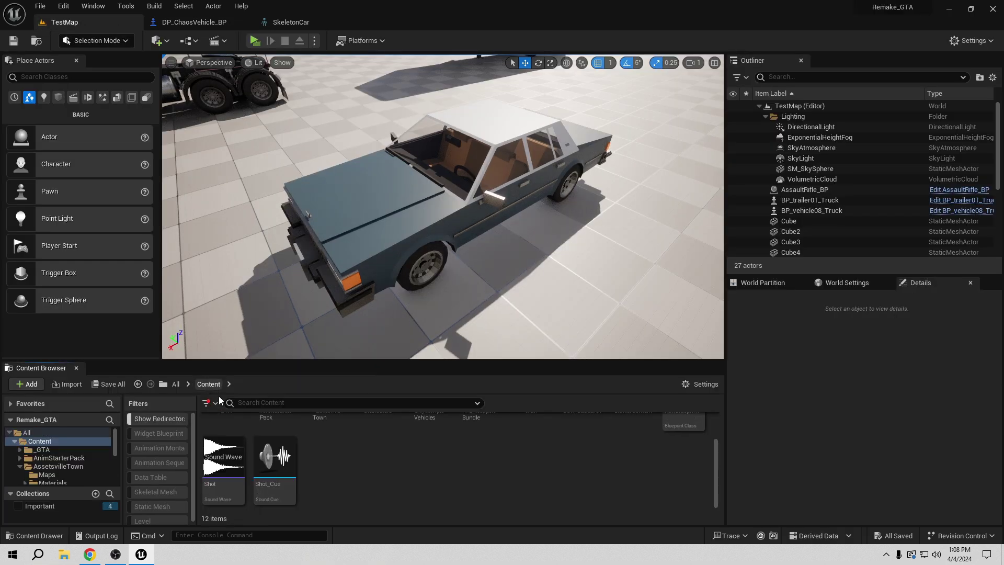
{"action": "scroll", "coordinate": [399, 470], "scroll_direction": "up", "scroll_amount": 1}
{"action": "double_click", "coordinate": [224, 434]}
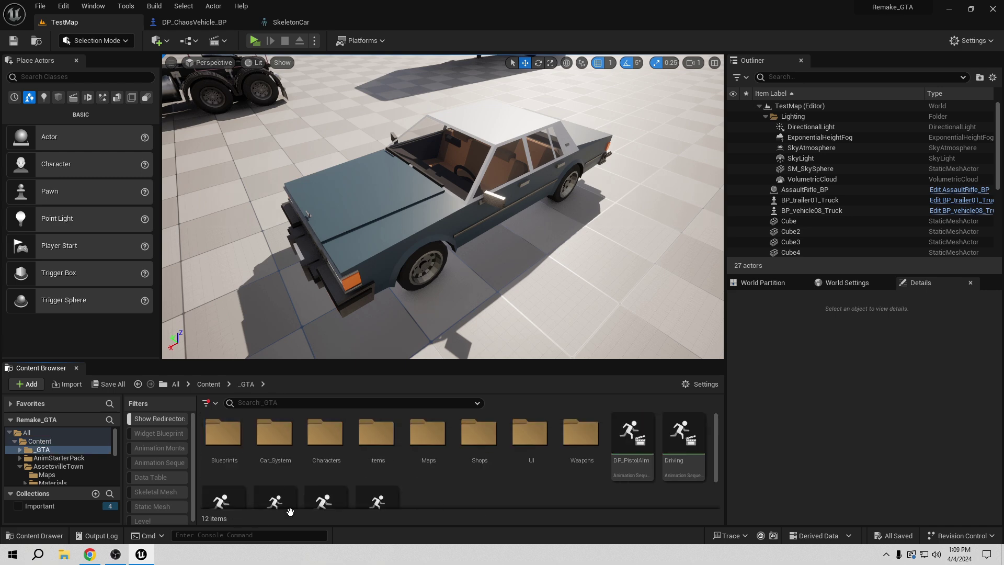
{"action": "left_click", "coordinate": [267, 430]}
{"action": "double_click", "coordinate": [266, 431]}
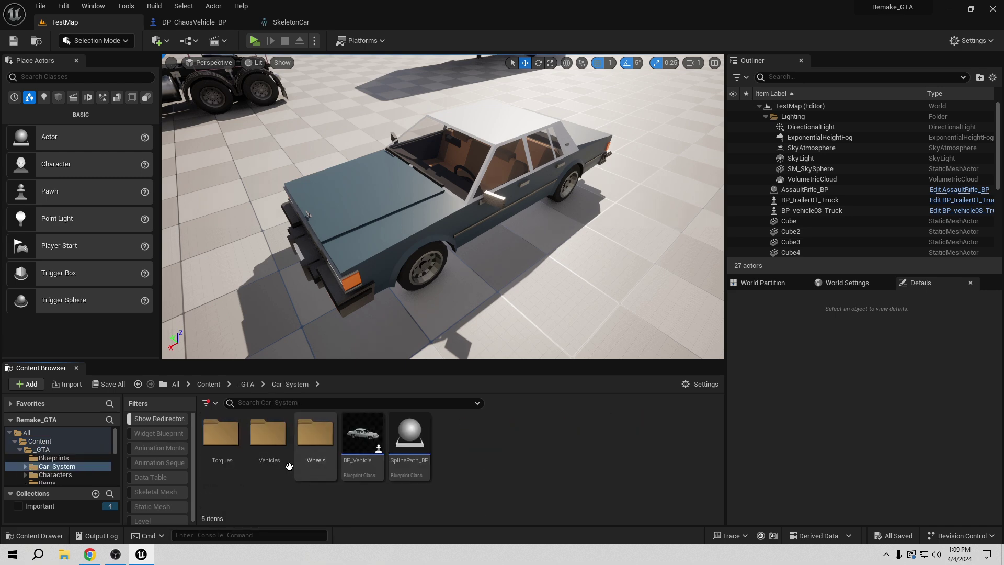
{"action": "double_click", "coordinate": [310, 444]}
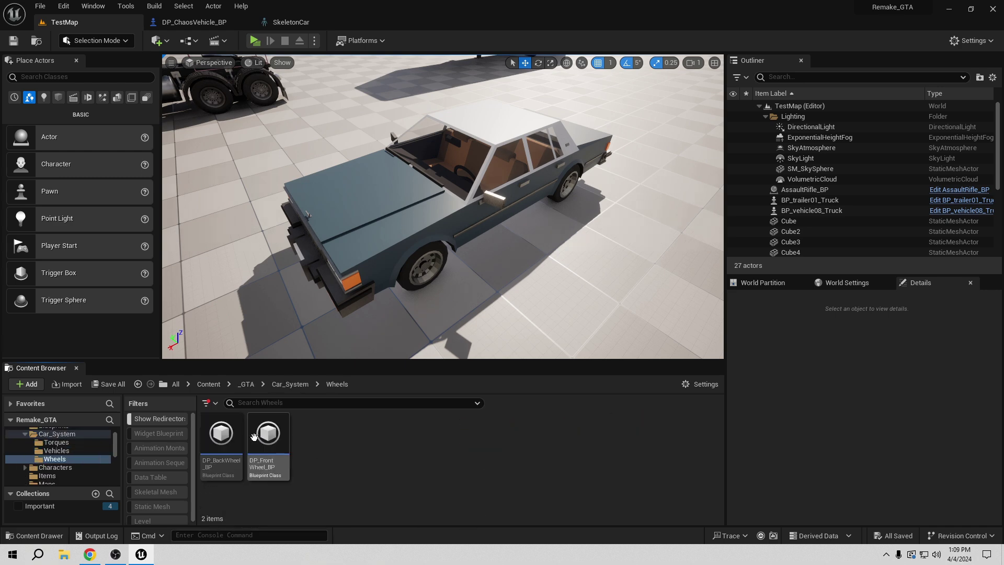
{"action": "left_click", "coordinate": [270, 455]}
Assign DP_FrontWheel_BP as the Wheel Class of the first two wheel setups
{"action": "left_click", "coordinate": [222, 33]}
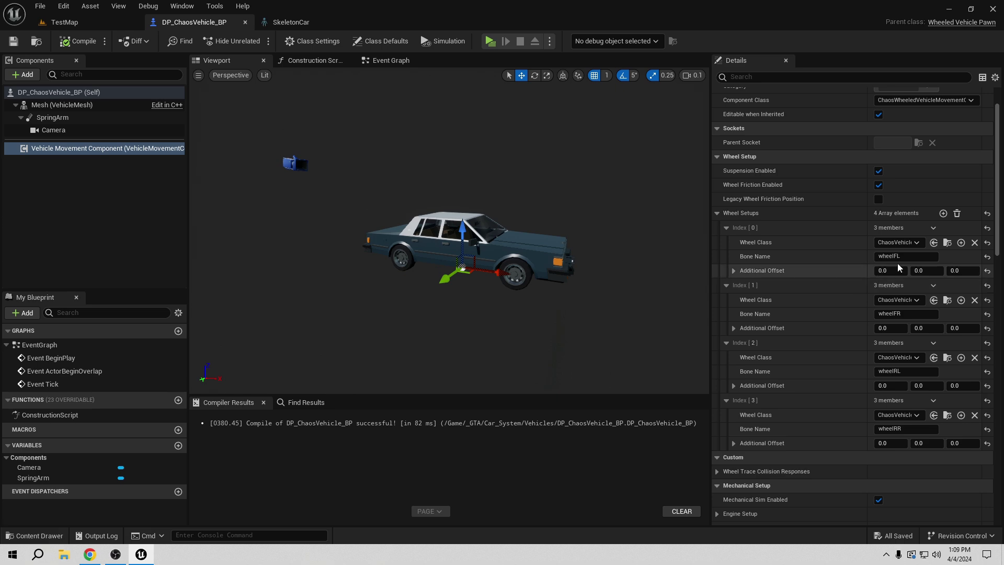
{"action": "left_click", "coordinate": [934, 243]}
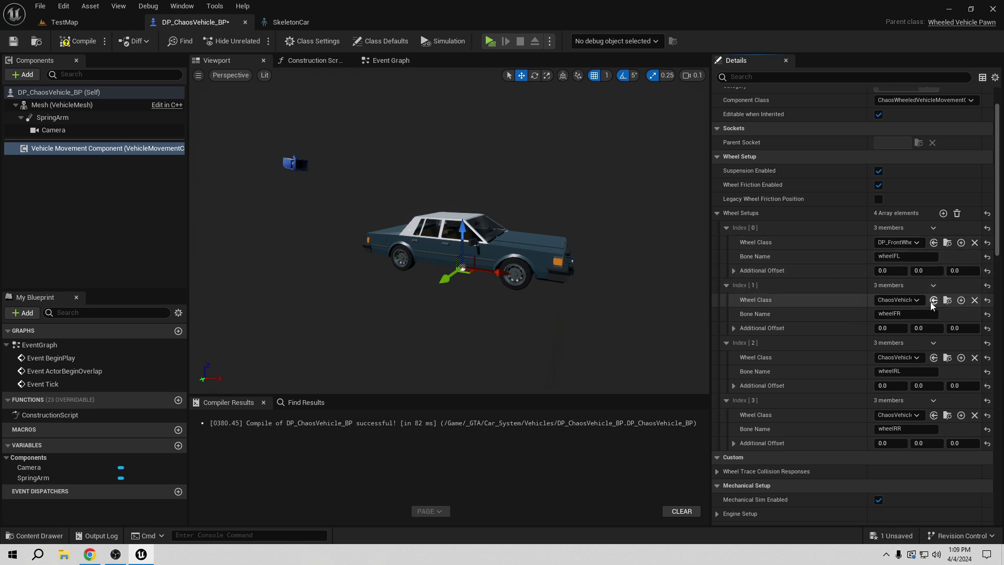
{"action": "left_click", "coordinate": [934, 301]}
Assign DP_BackWheel_BP to the last two wheel setups, then compile and save
{"action": "left_click", "coordinate": [108, 19]}
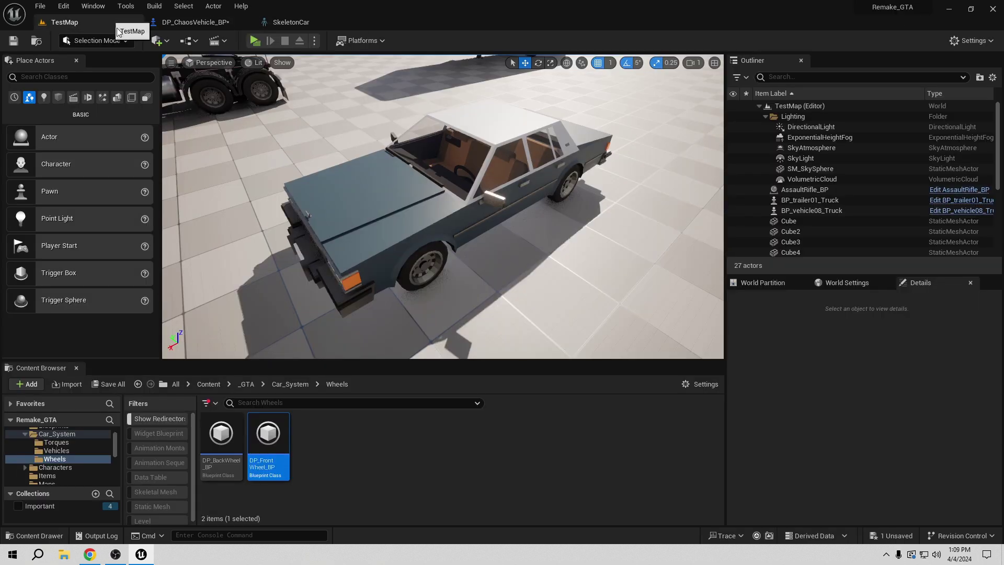
{"action": "left_click", "coordinate": [220, 458]}
{"action": "left_click", "coordinate": [195, 23]}
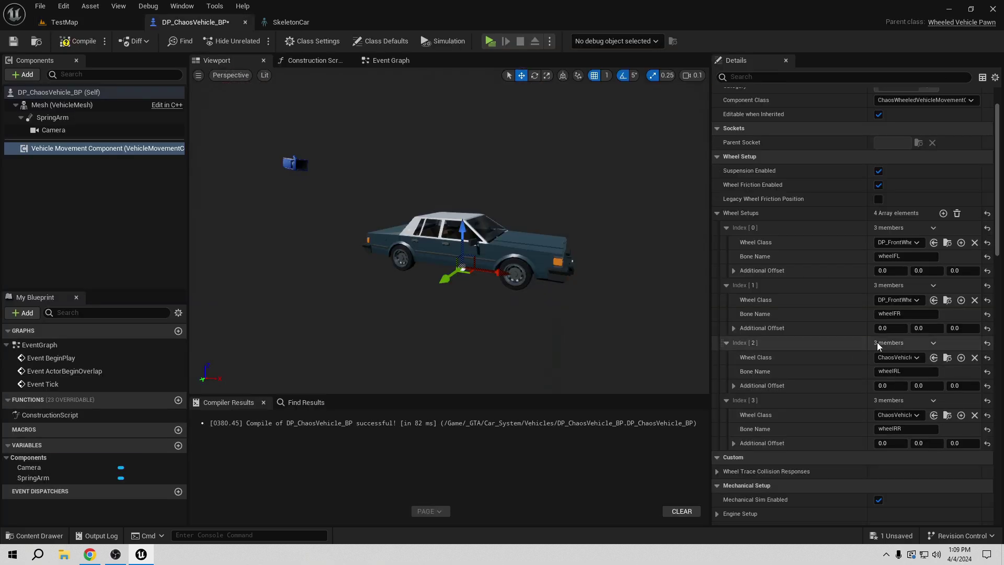
{"action": "left_click", "coordinate": [934, 358]}
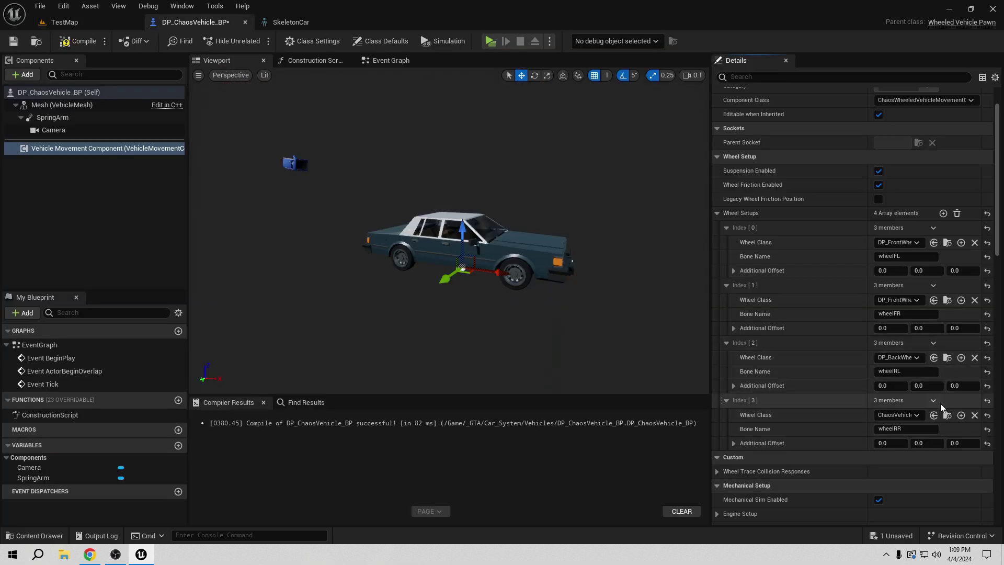
{"action": "left_click", "coordinate": [934, 416]}
{"action": "left_click", "coordinate": [71, 46]}
{"action": "left_click", "coordinate": [15, 42]}
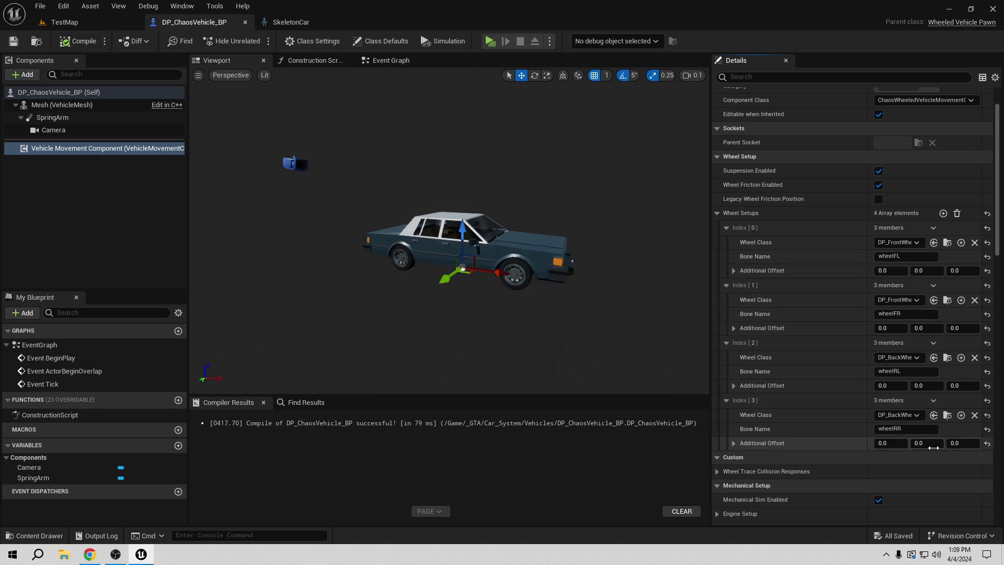